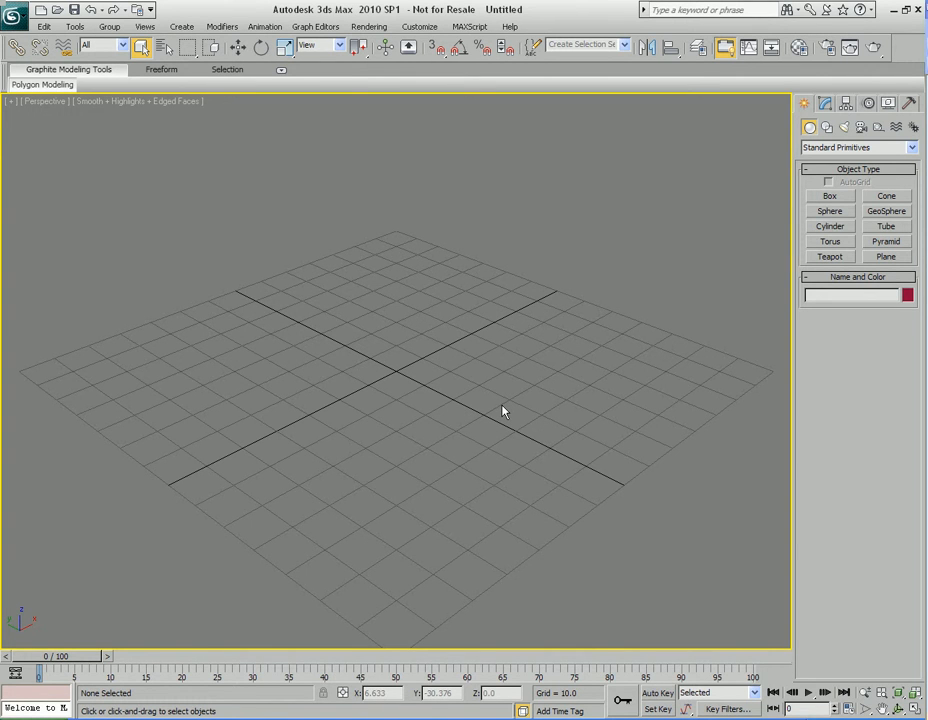
- Create a square-based box centred on the grid origin, about 95 units in length and width and about 55 units high
click(829, 196)
ctrl+drag(399, 370, 457, 498)
click(439, 293)
middle_drag(452, 356, 460, 401)
right_click(468, 356)
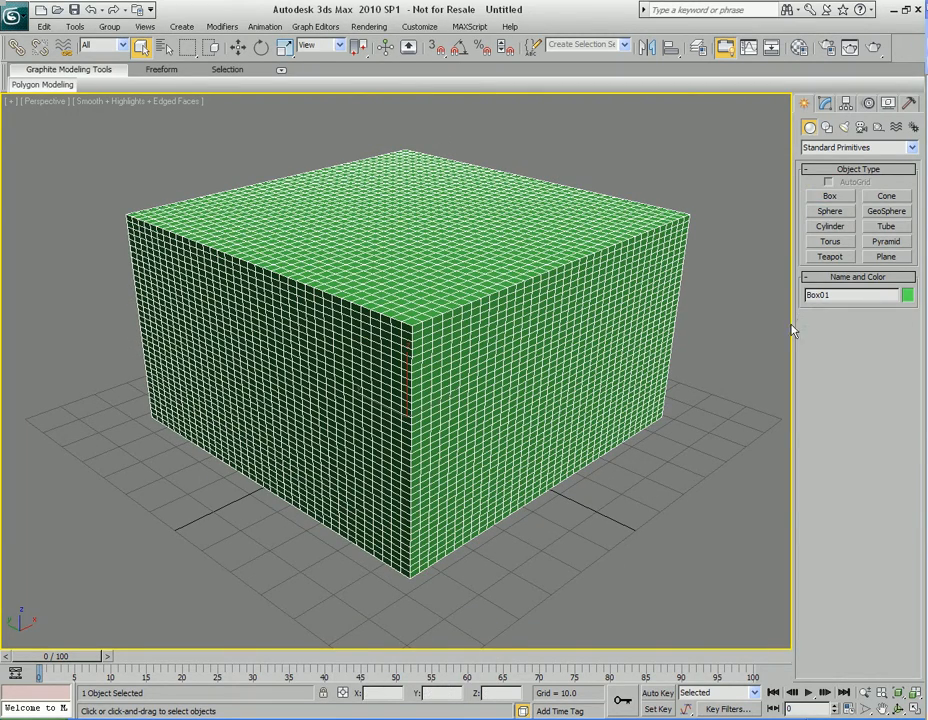
- Set the box's length, width and height segments to 1 each
click(825, 103)
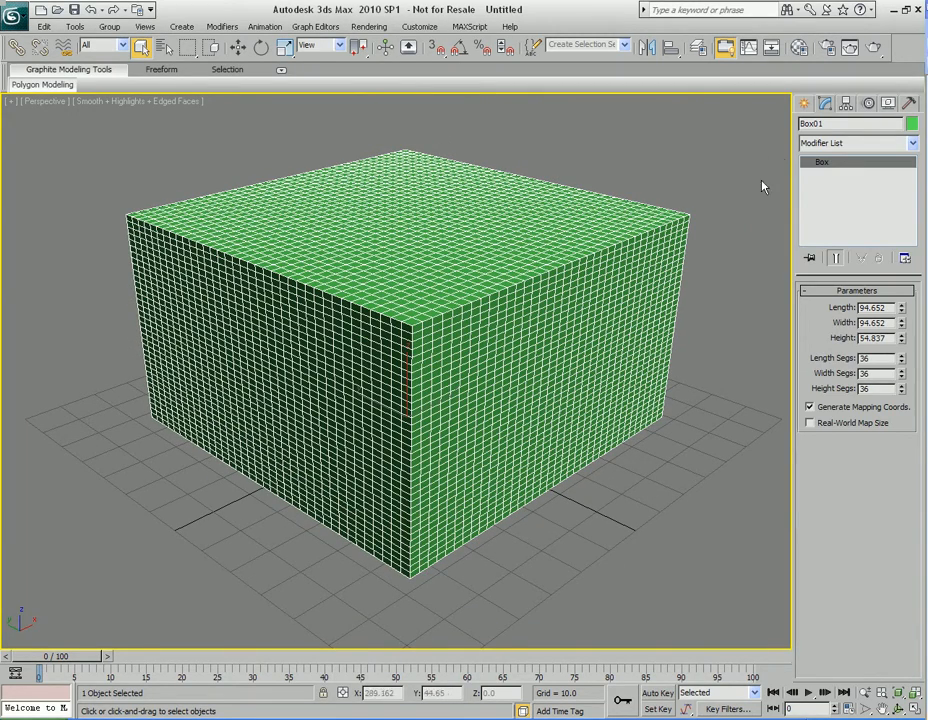
double_click(875, 358)
text(1)
key(Tab)
text(1)
key(Tab)
text(1)
key(Return)
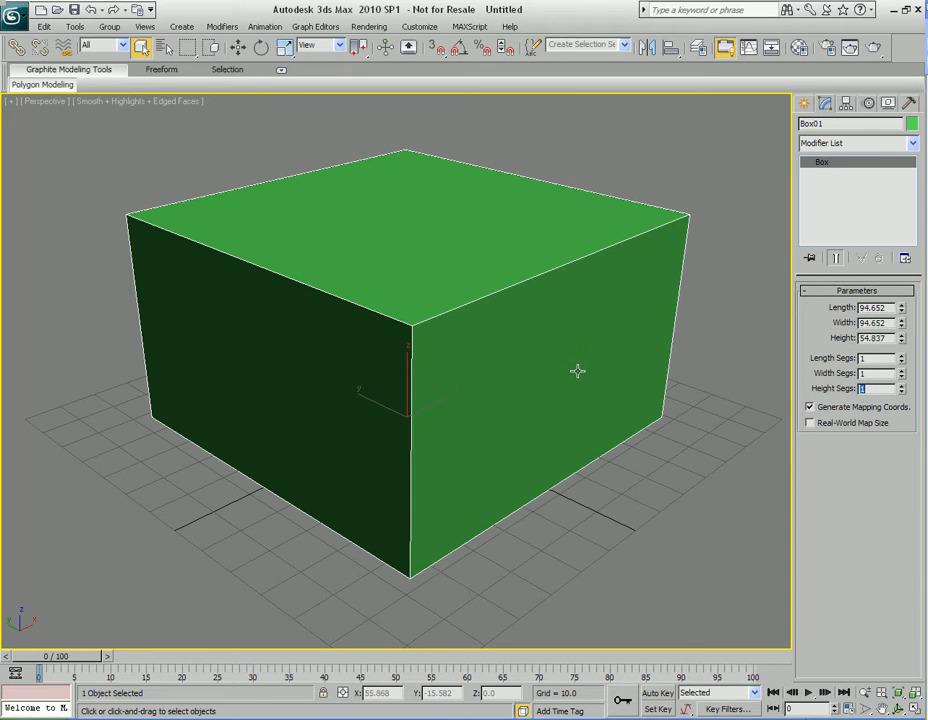
middle_drag(574, 373, 590, 356)
scroll(571, 380, down, 1)
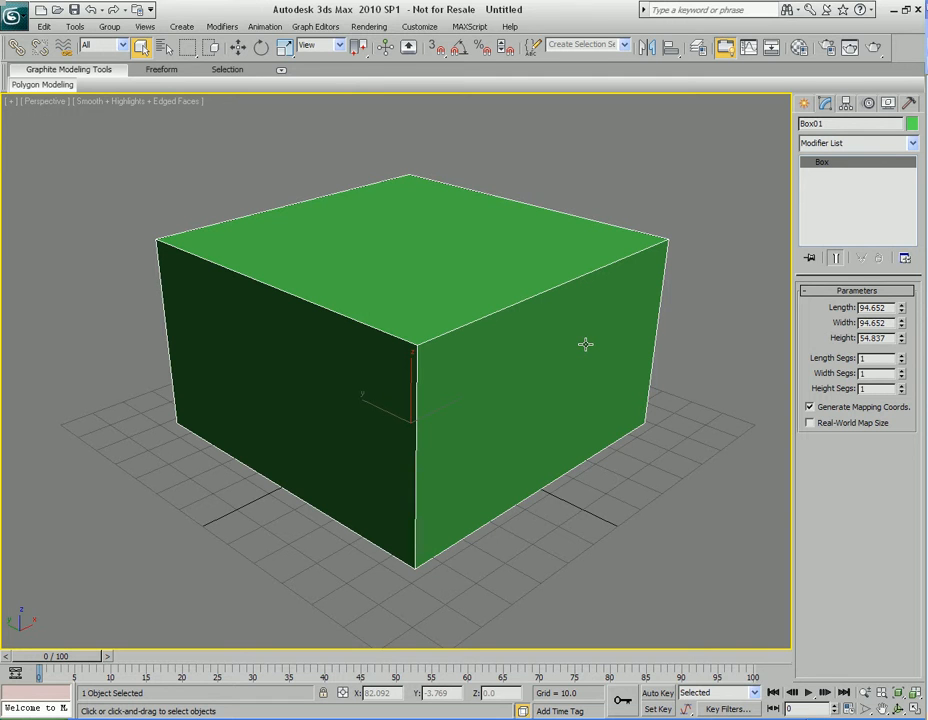
- Examine the modifier categories available for the box, such as Mesh Editing, Animation and Parametric Deformers
click(229, 27)
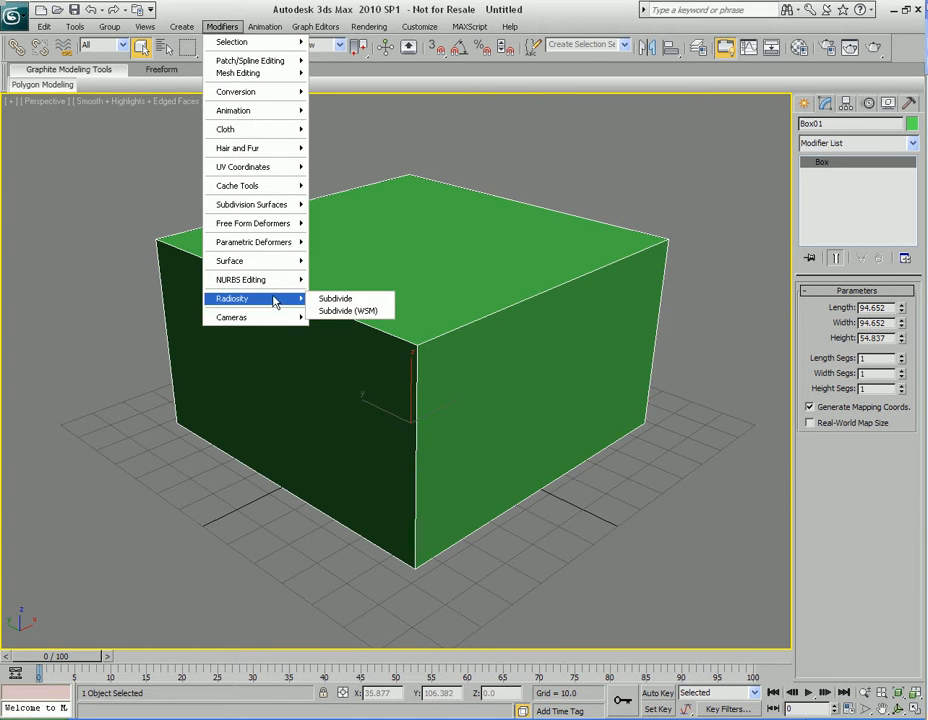
mouse_move(279, 284)
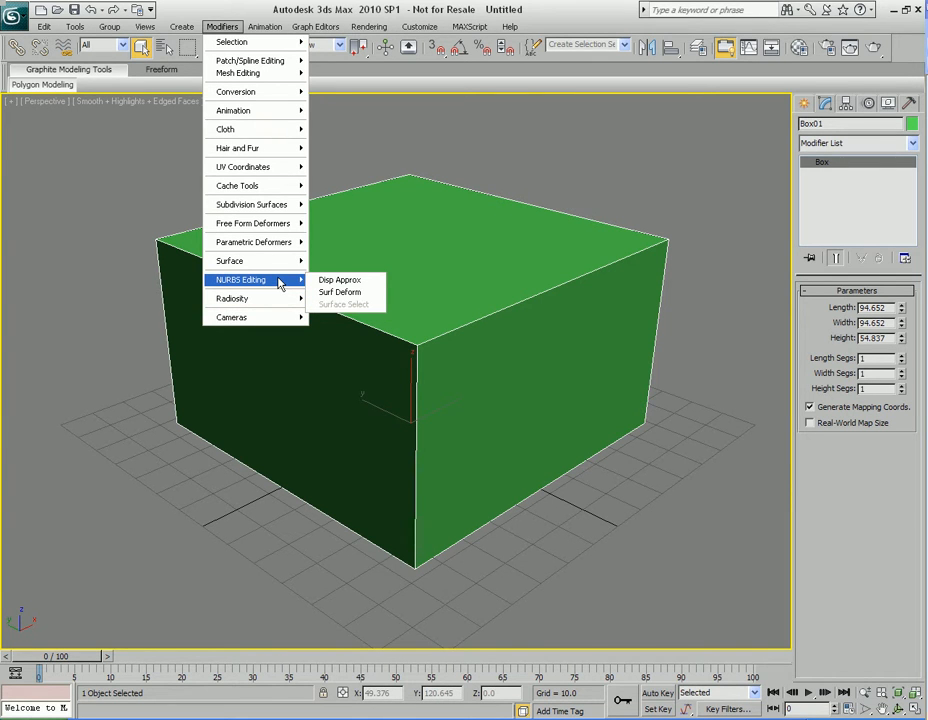
mouse_move(276, 133)
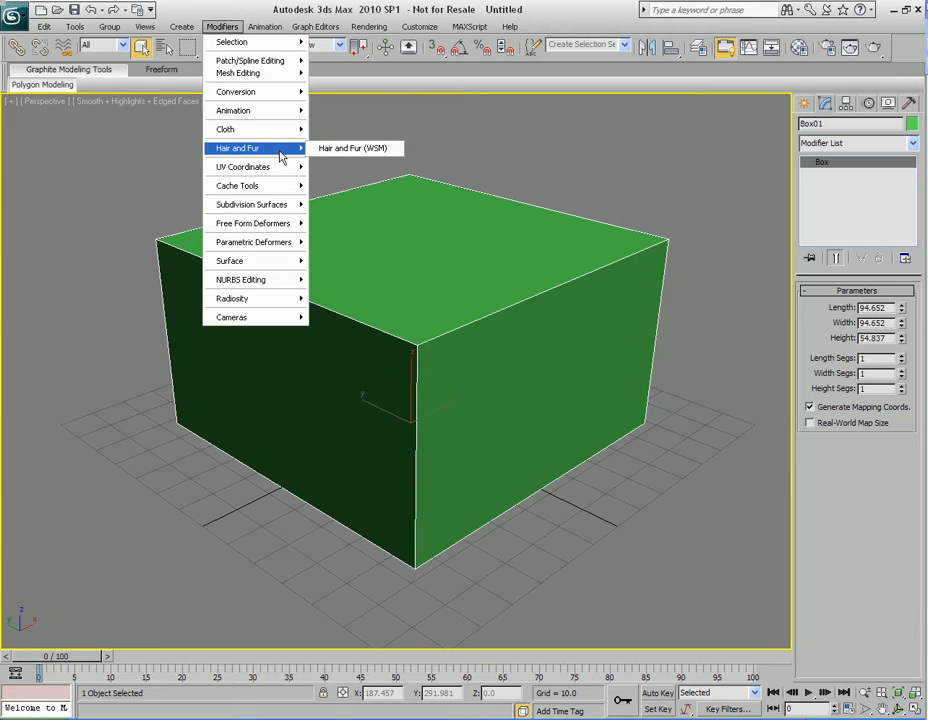
mouse_move(281, 170)
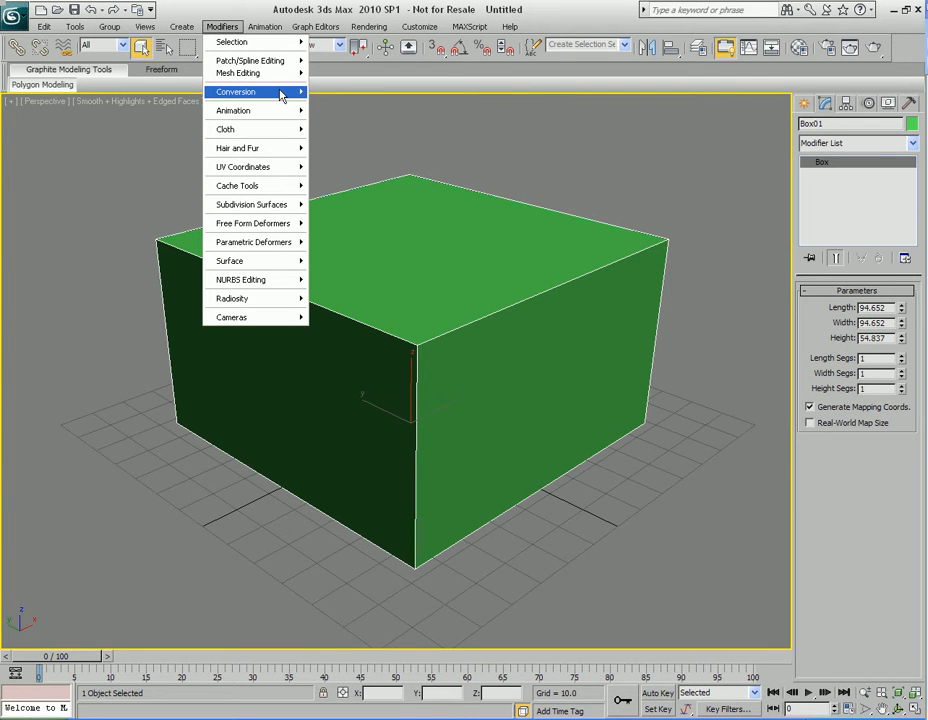
mouse_move(281, 93)
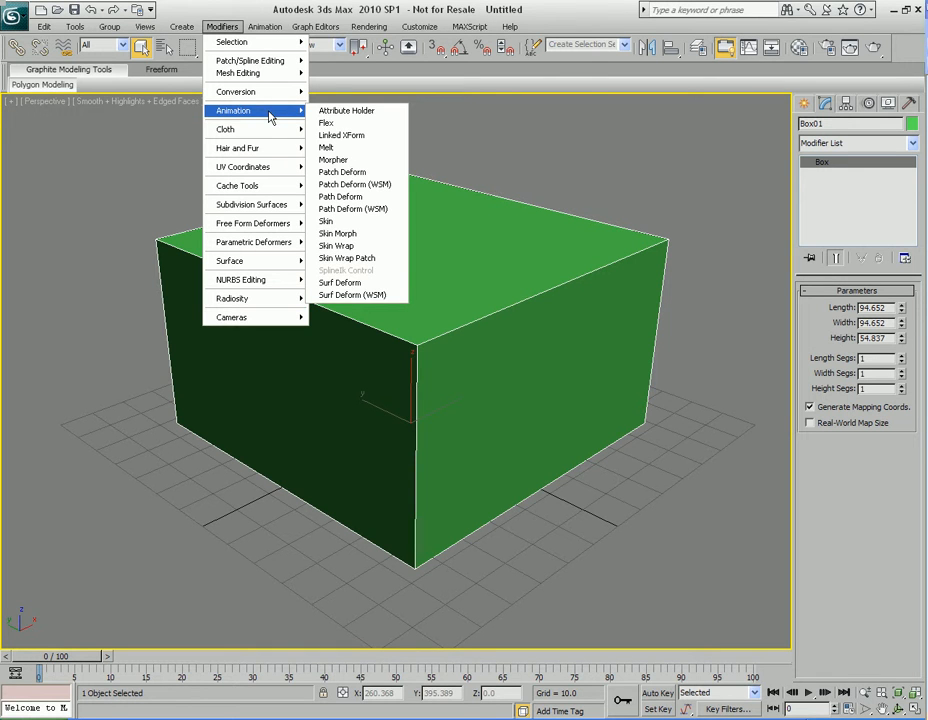
mouse_move(266, 320)
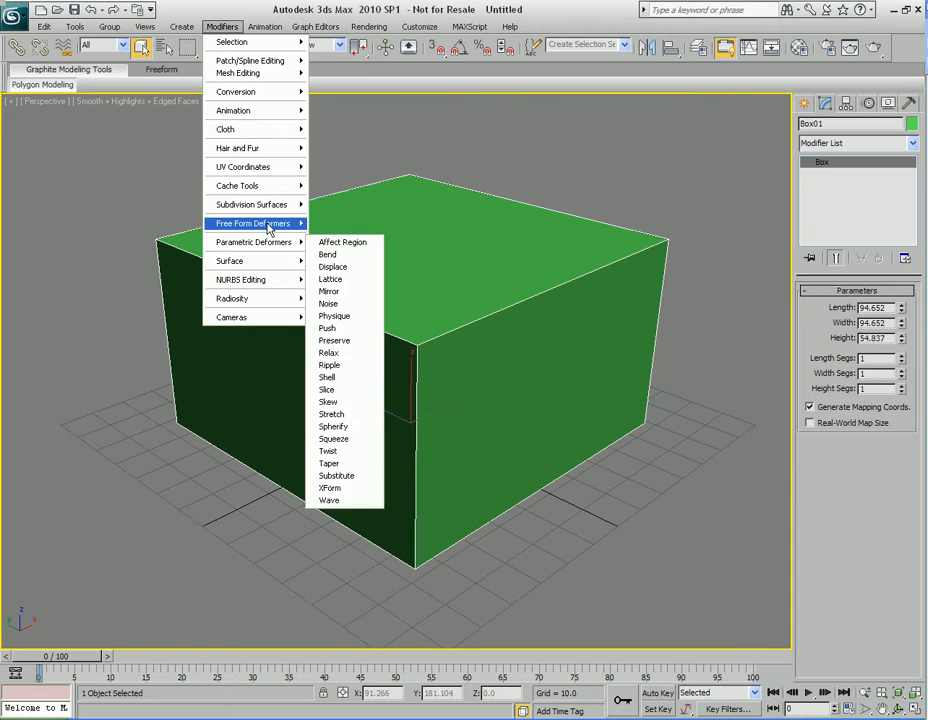
mouse_move(268, 229)
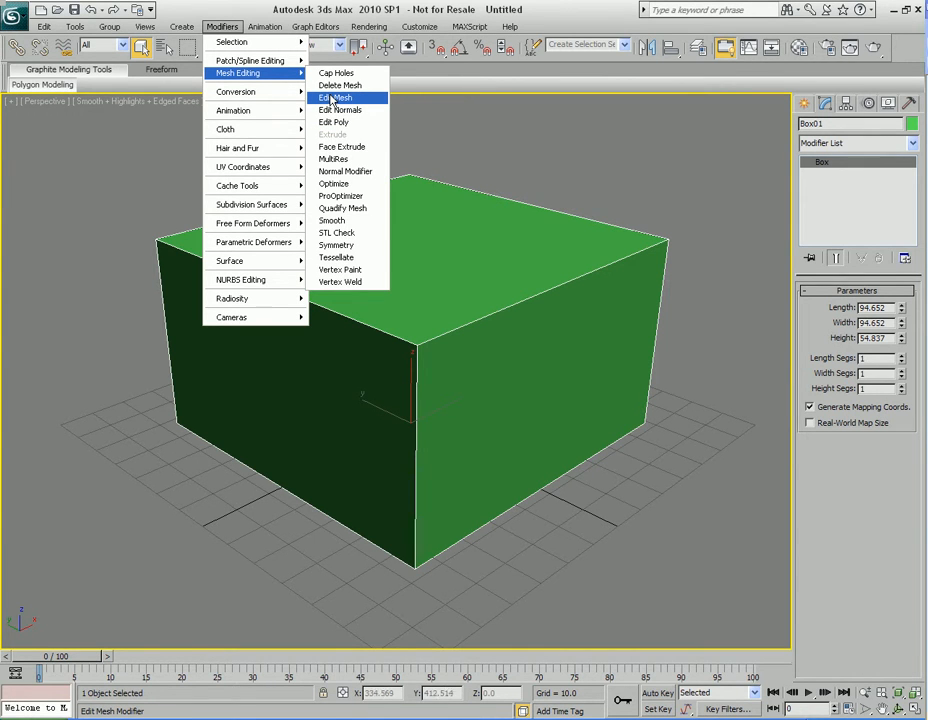
click(758, 172)
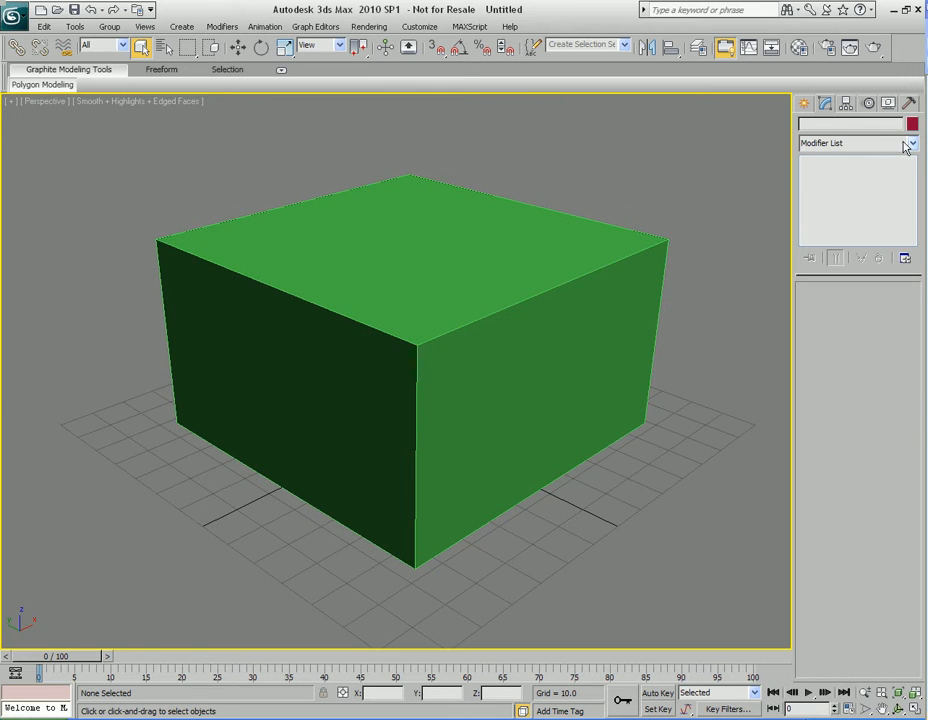
click(577, 264)
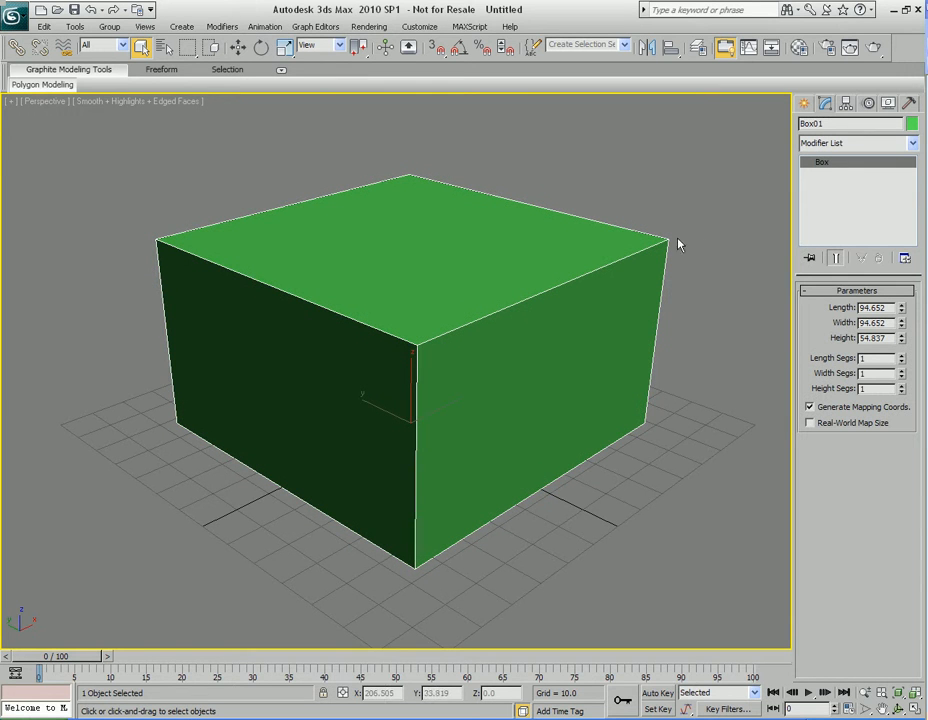
click(224, 28)
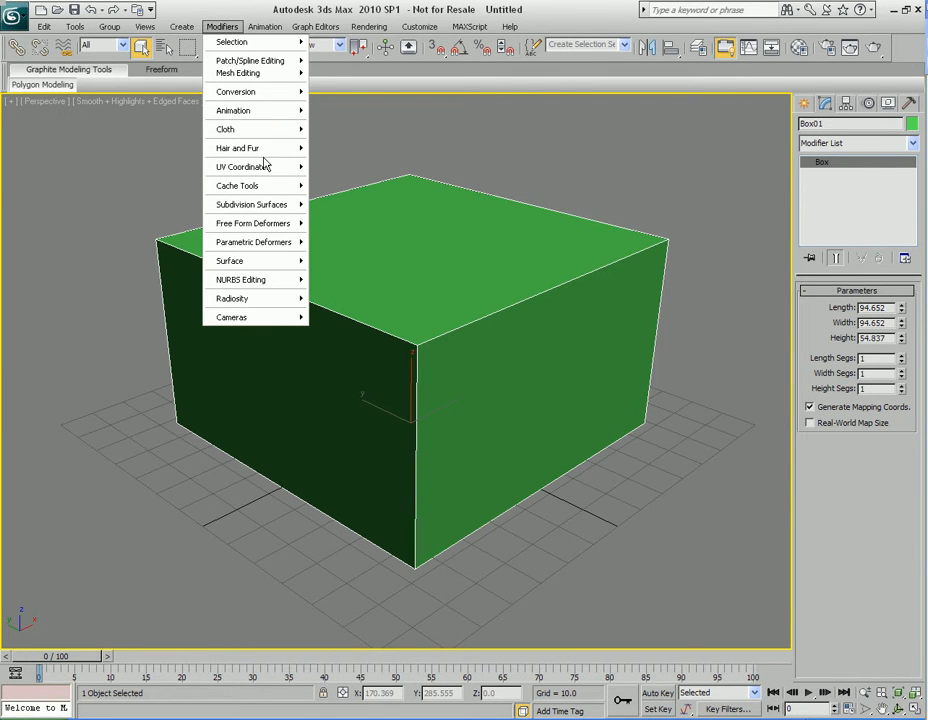
click(423, 145)
click(520, 240)
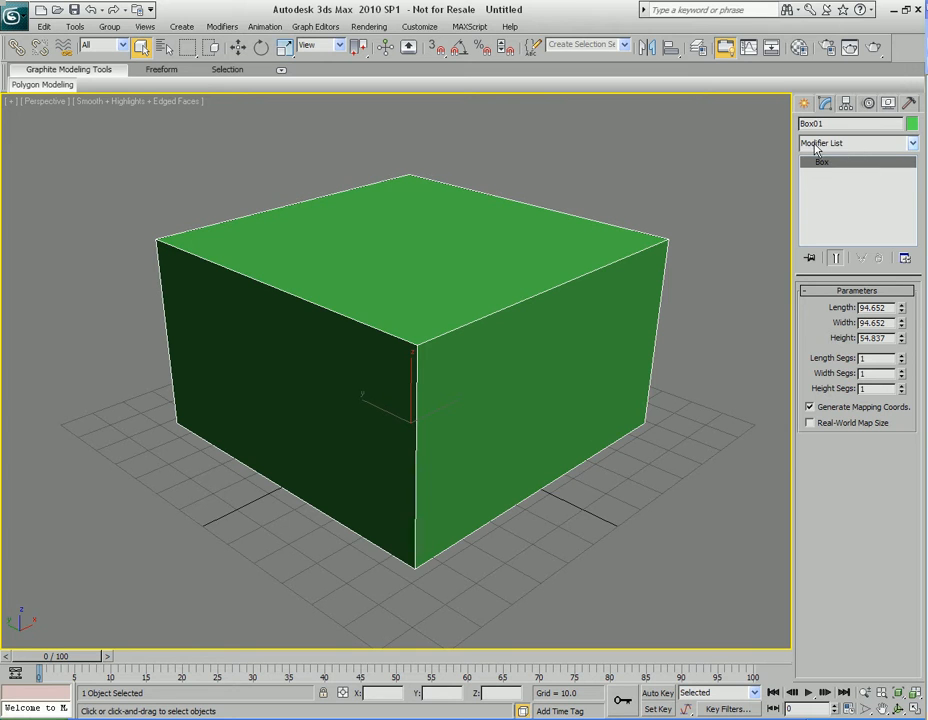
- Apply the object-space Tessellate modifier to the box
click(911, 146)
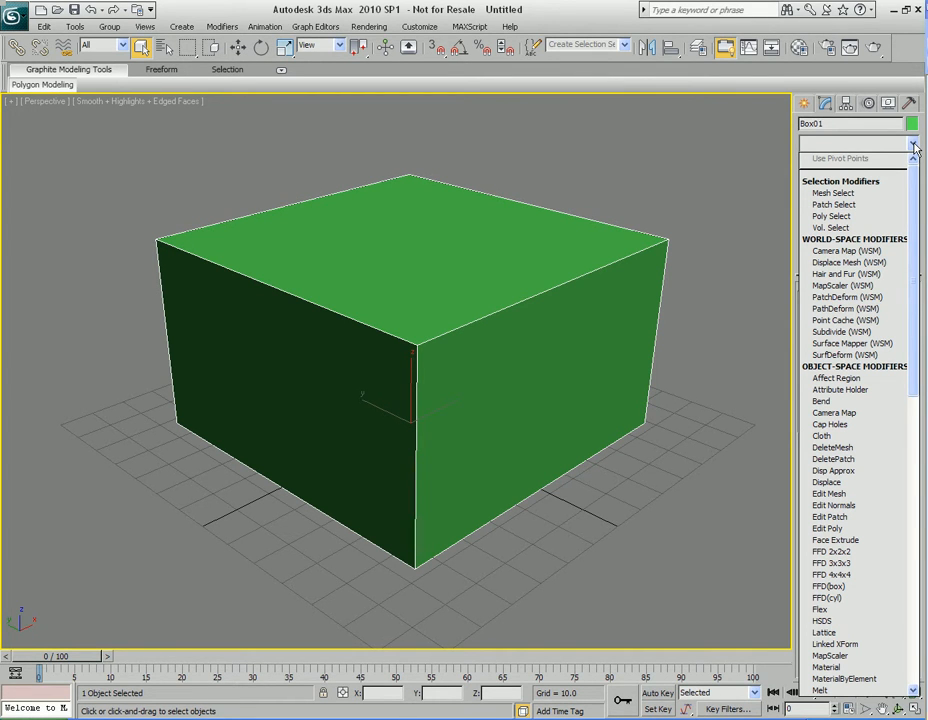
mouse_move(913, 186)
mouse_down()
mouse_move(911, 477)
mouse_move(922, 168)
mouse_up()
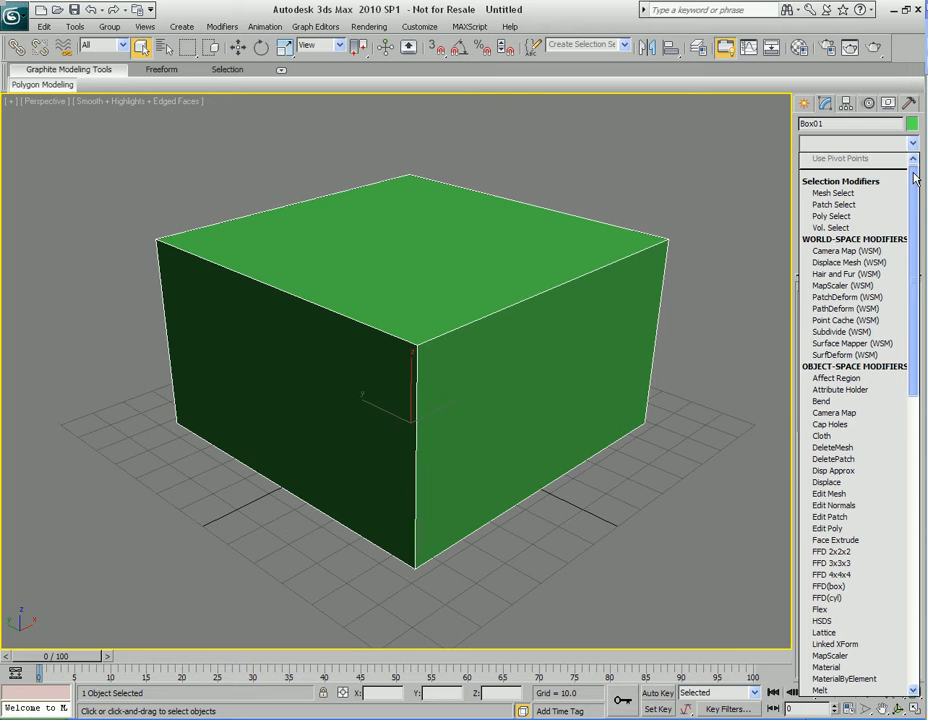
mouse_move(914, 177)
mouse_down()
mouse_move(907, 472)
mouse_move(913, 180)
mouse_up()
scroll(916, 185, down, 1)
scroll(893, 191, up, 1)
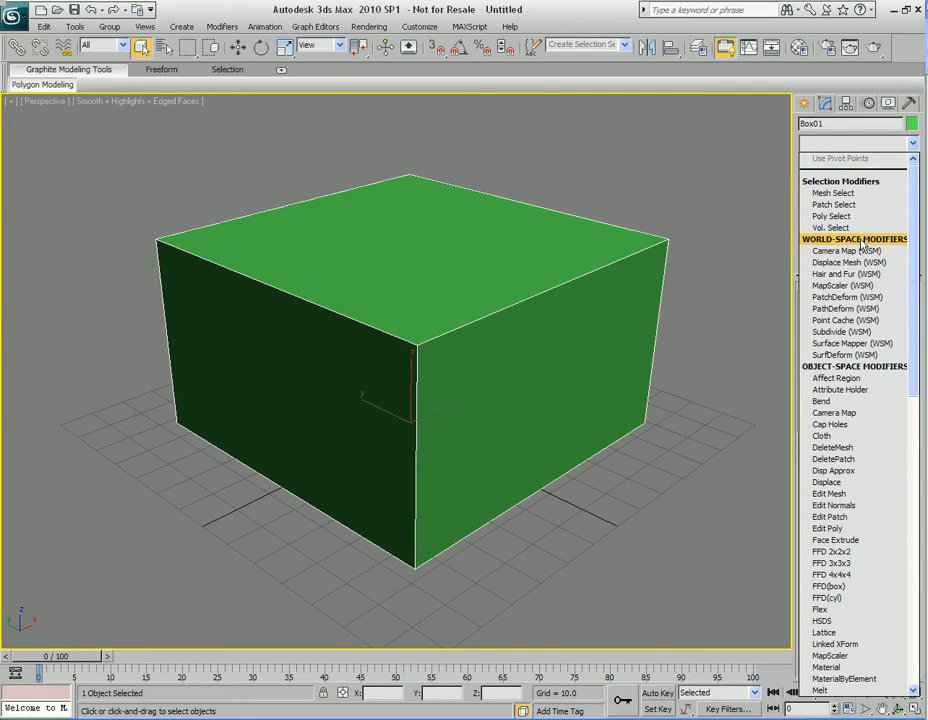
drag(914, 198, 921, 502)
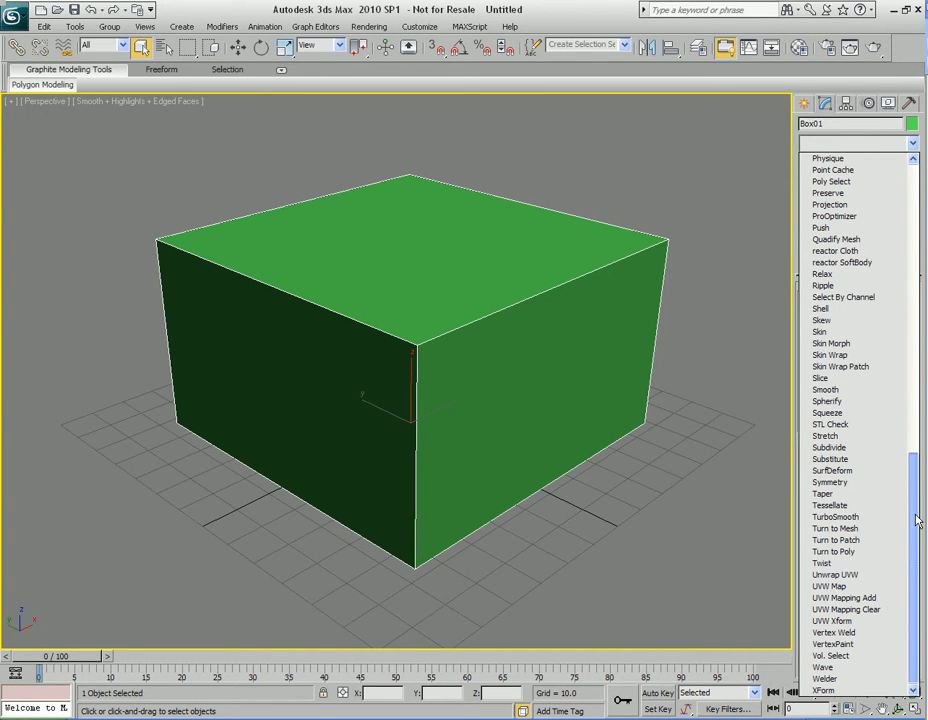
click(834, 506)
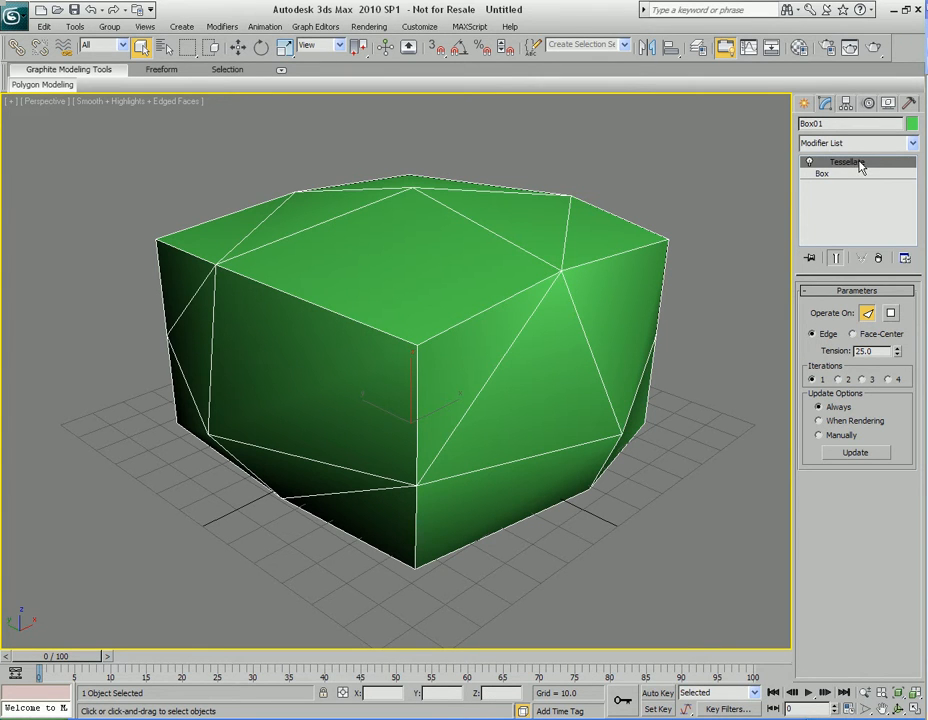
- Make the Tessellate modifier operate on polygons instead of faces
click(891, 313)
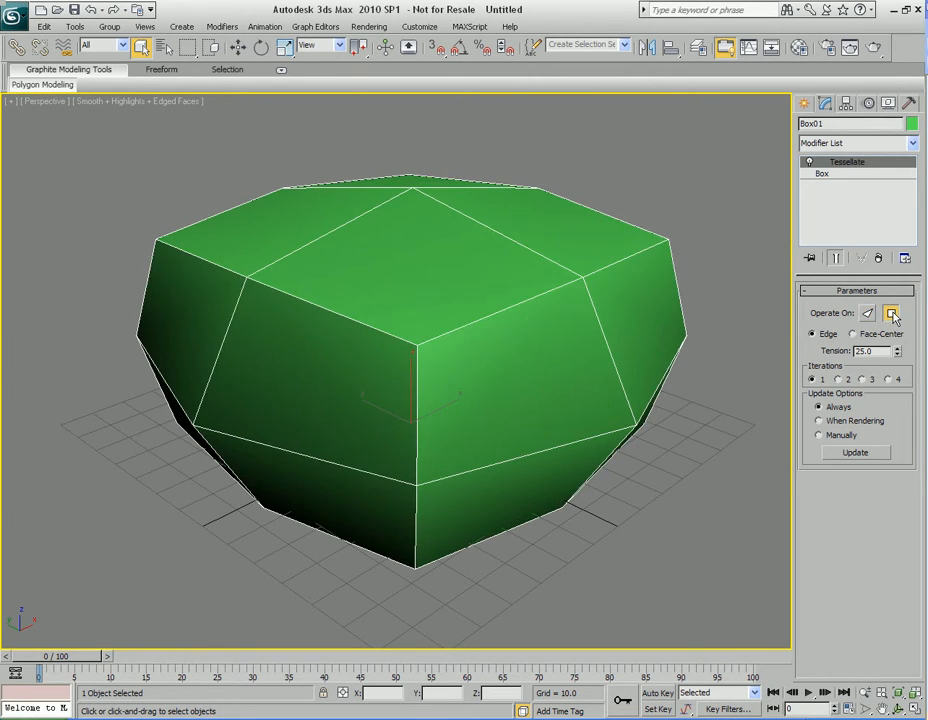
scroll(468, 377, down, 3)
middle_drag(460, 374, 460, 367)
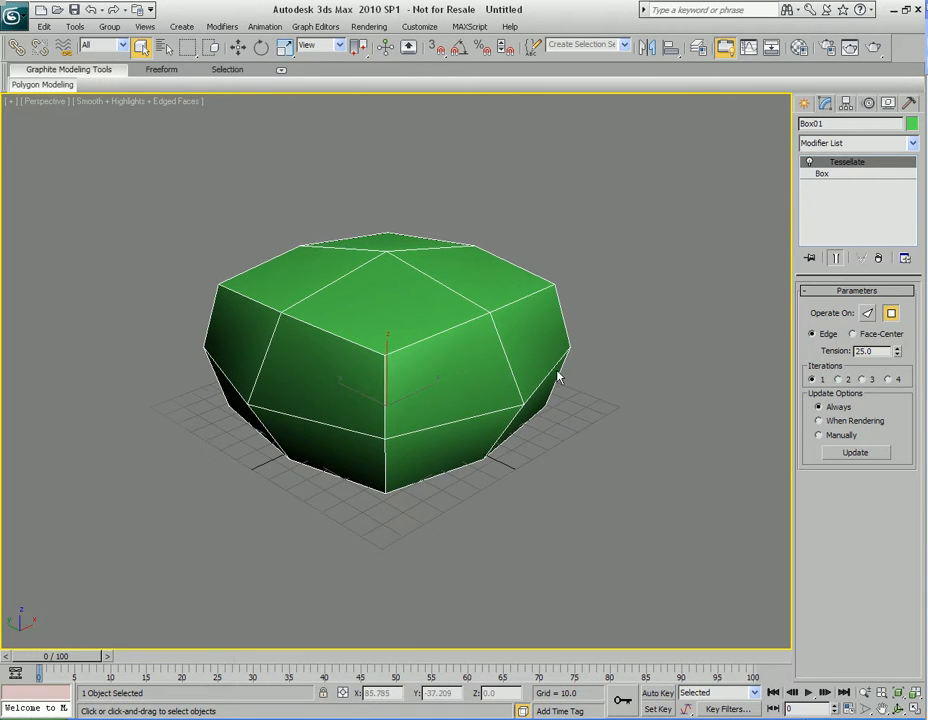
- Try Face-Center tessellation on the box and return to the Edge method
click(852, 334)
click(812, 334)
click(871, 339)
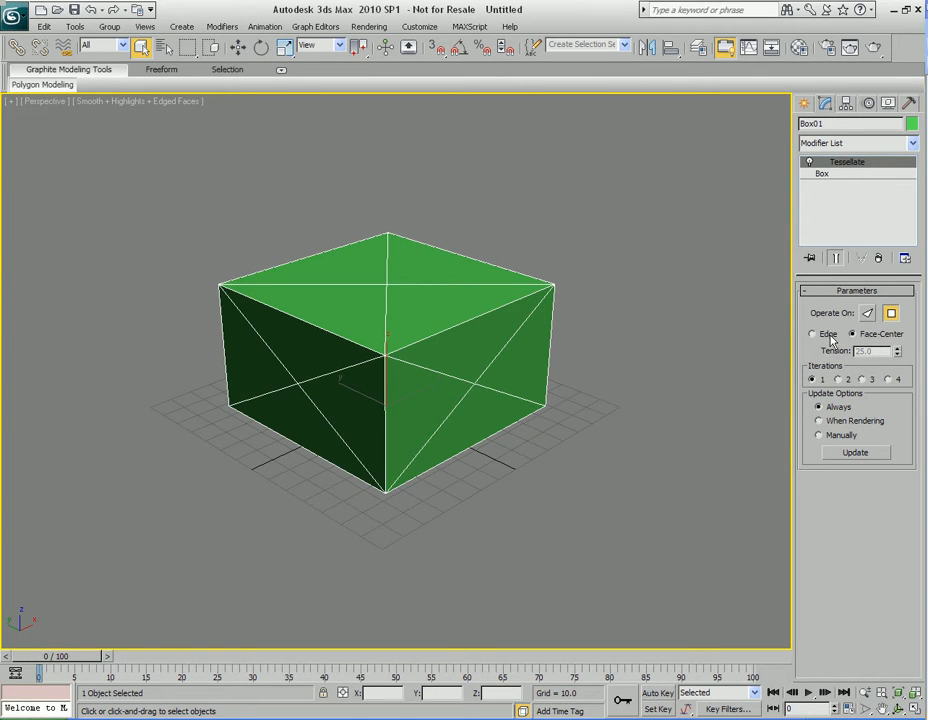
click(813, 334)
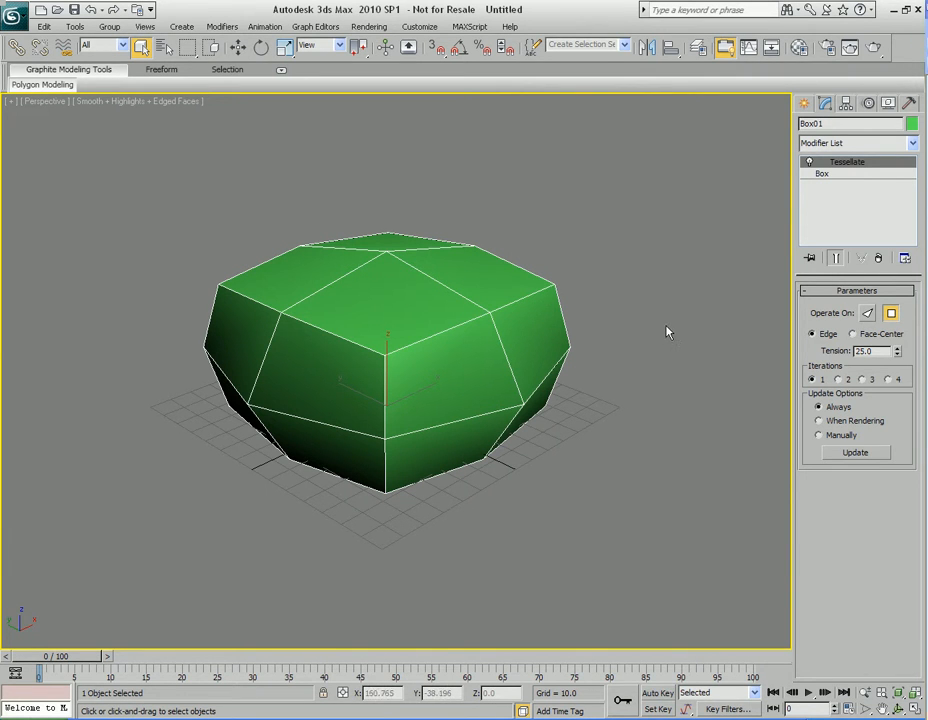
- Set the Tessellate modifier's tension to 3.8 and its iterations to 4
drag(897, 352, 885, 506)
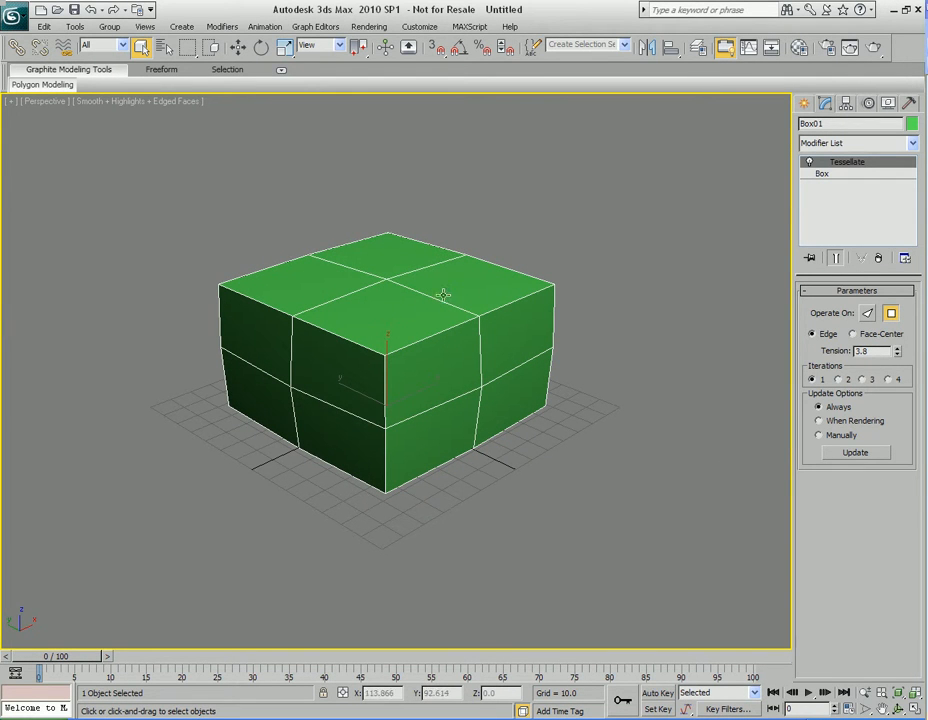
click(838, 380)
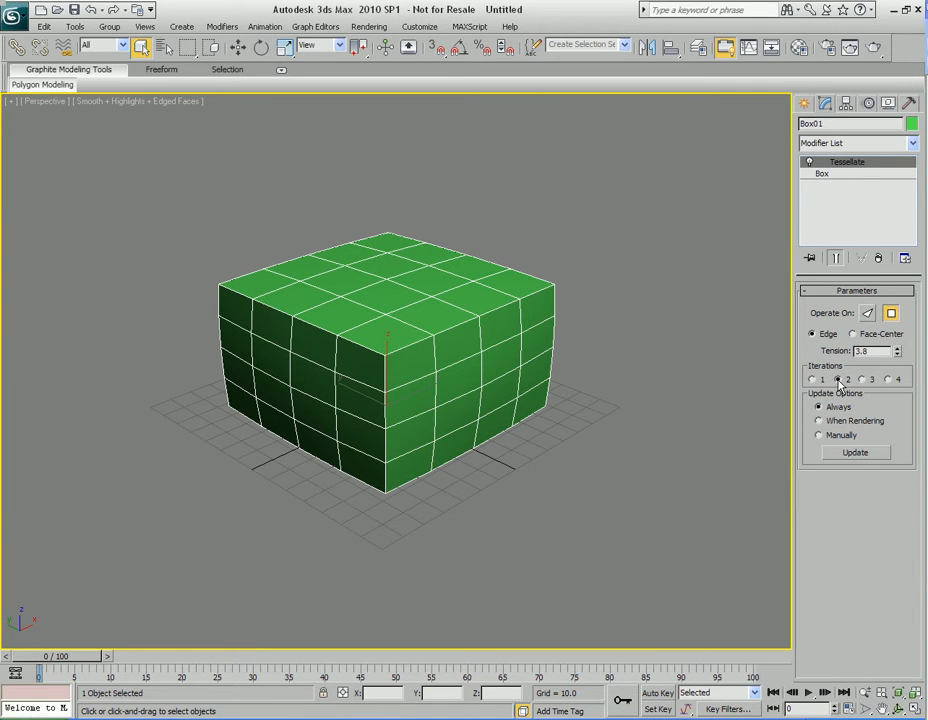
click(863, 380)
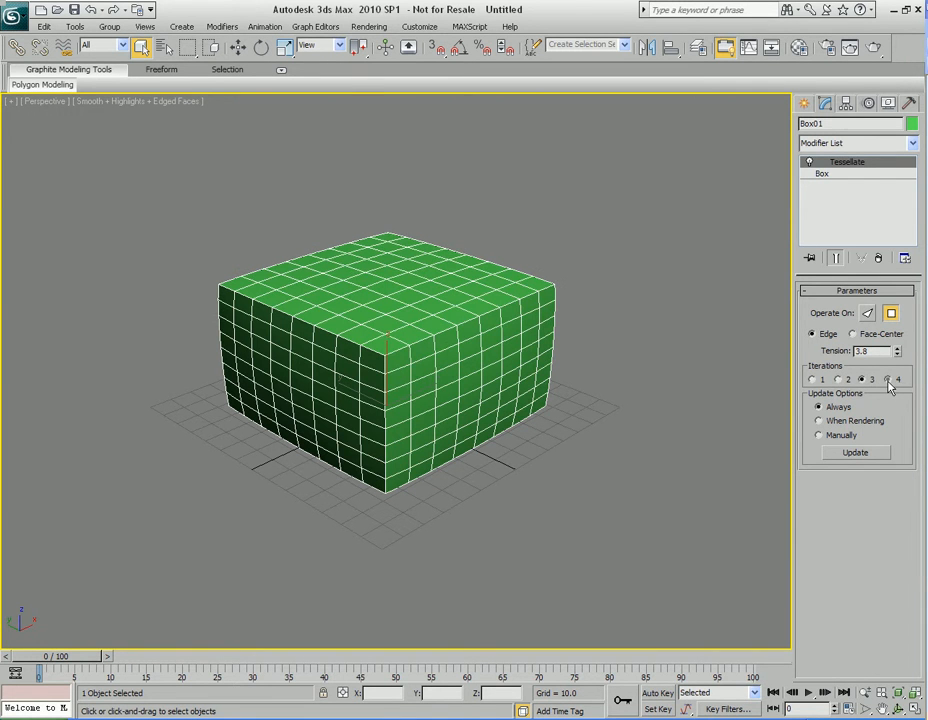
click(888, 380)
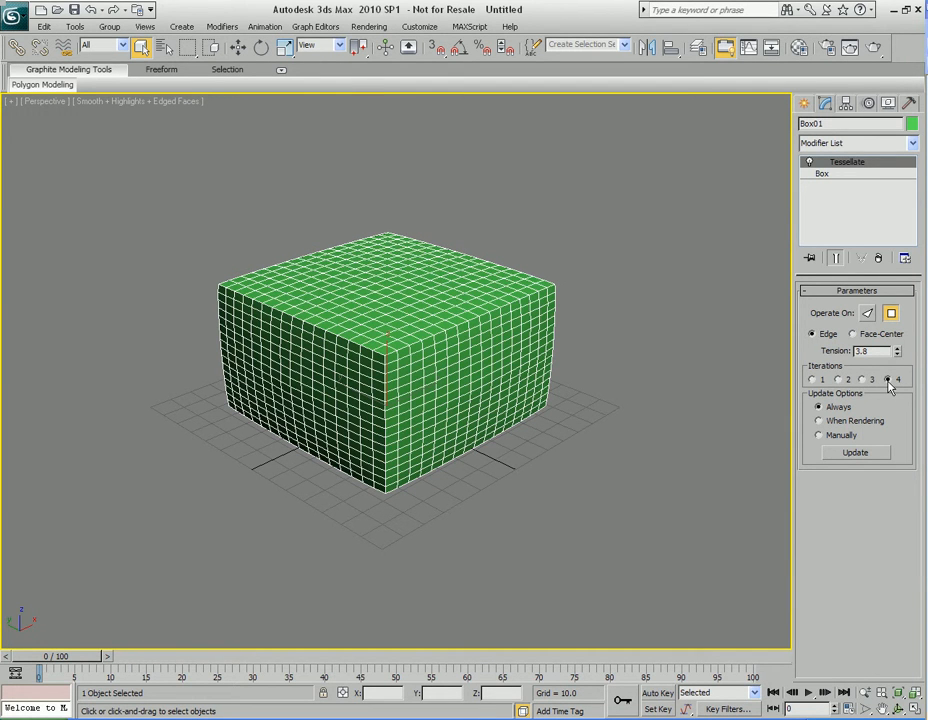
- Compare the box's tessellation density at 1, 2 and 3 iterations with the 4-iteration setting
click(813, 380)
click(841, 381)
click(862, 380)
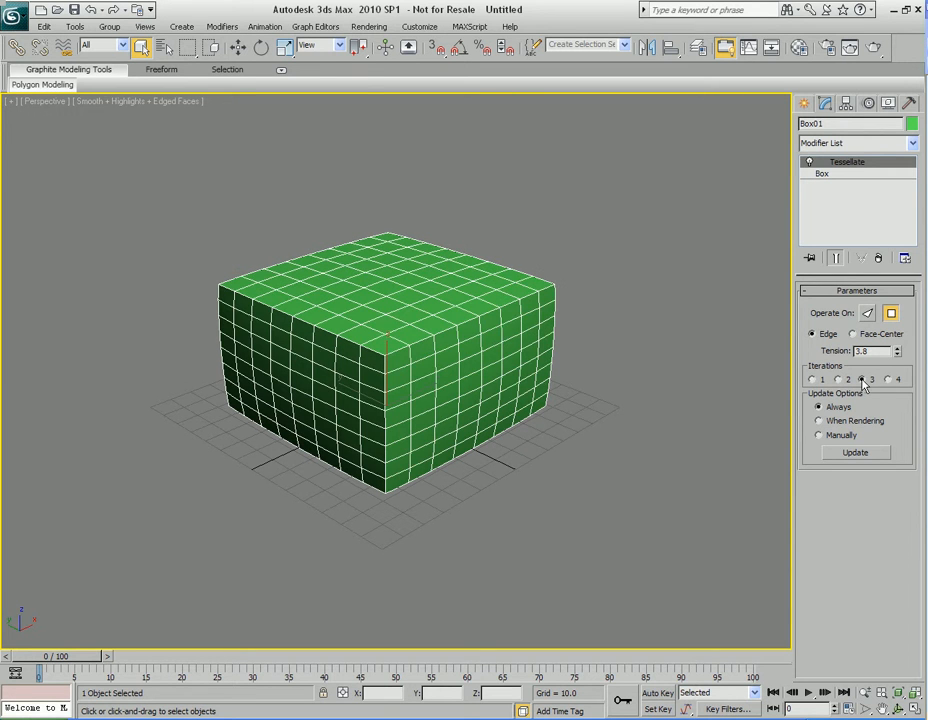
click(888, 380)
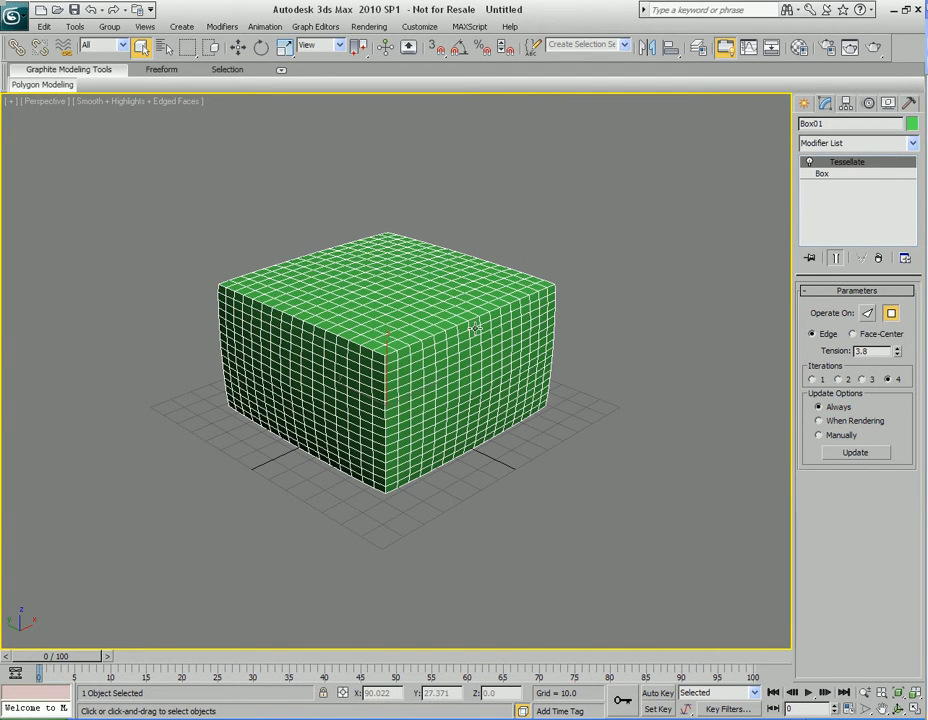
click(863, 380)
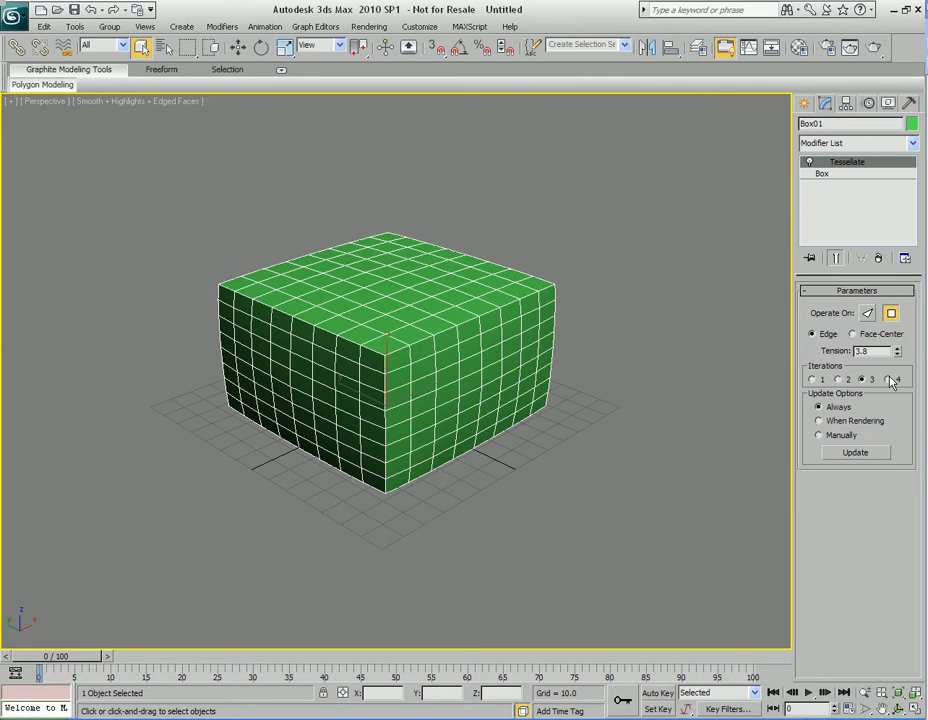
click(889, 380)
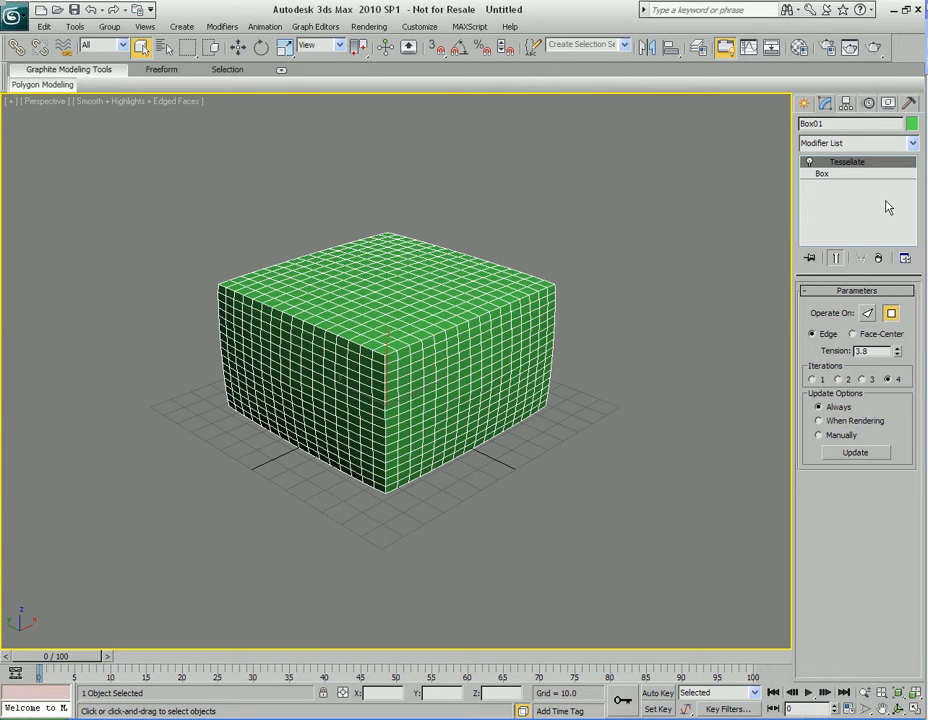
- Add a Noise modifier above Tessellate on the box
click(913, 143)
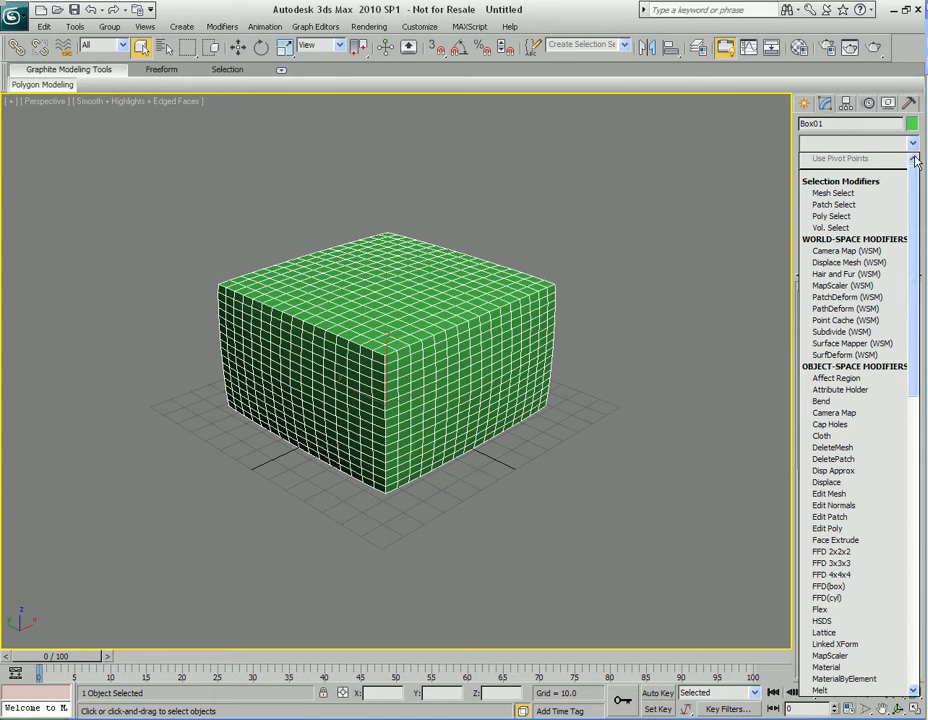
drag(914, 180, 915, 378)
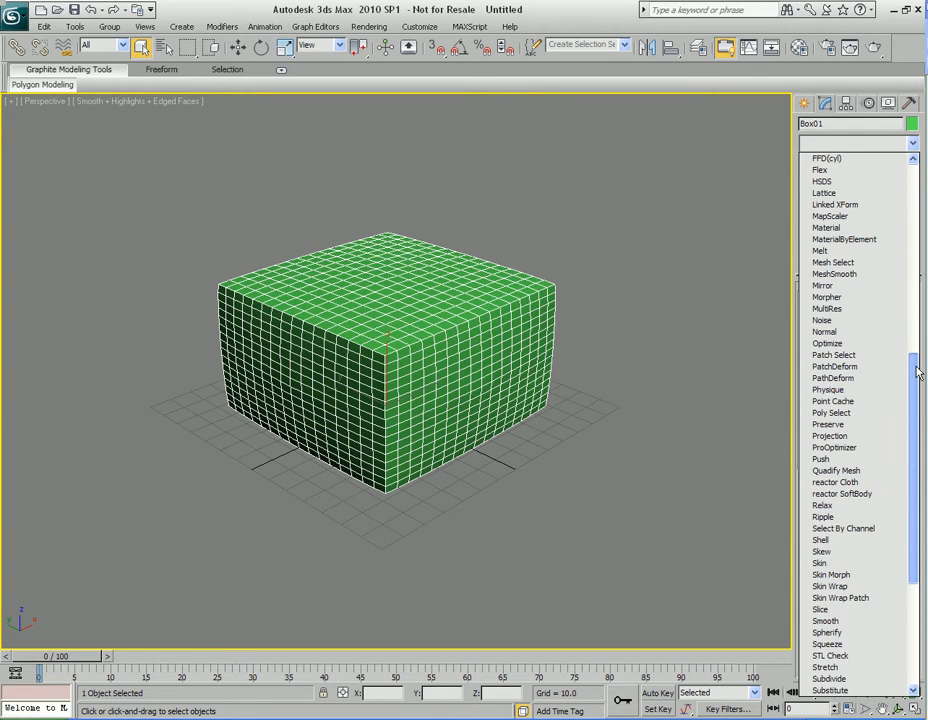
click(820, 321)
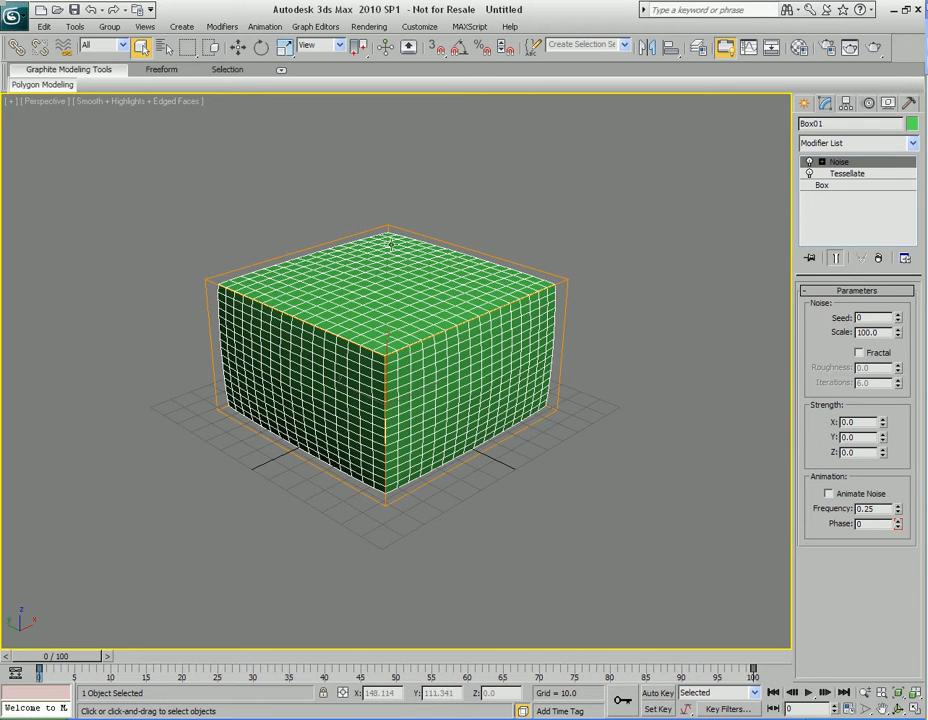
- Examine the Noise modifier's Gizmo and Center sub-objects and return to the modifier's main level
click(822, 162)
click(849, 175)
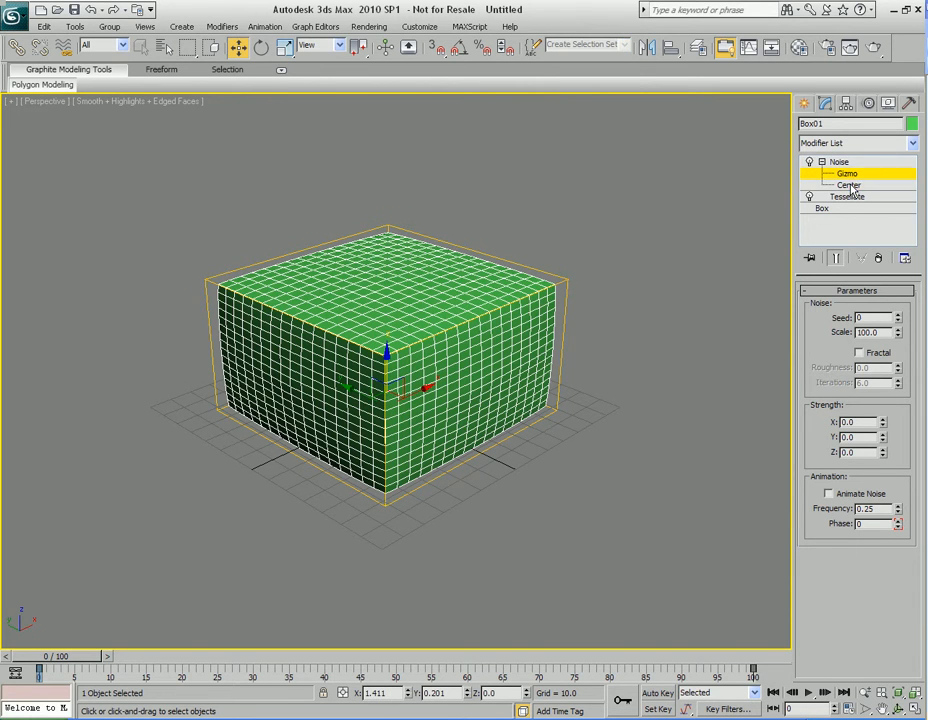
click(849, 185)
click(841, 163)
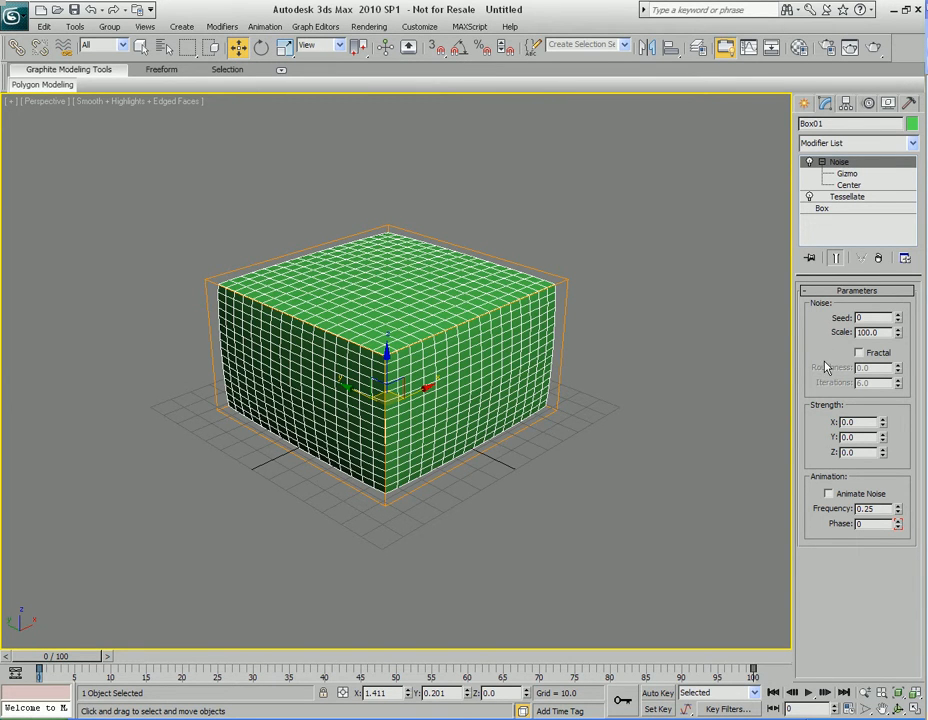
- Set the Noise modifier's strength to X 1.75, Y 1.07 and Z 0.96, and its scale to 14.0
drag(898, 290, 898, 317)
drag(883, 422, 883, 302)
drag(883, 439, 884, 373)
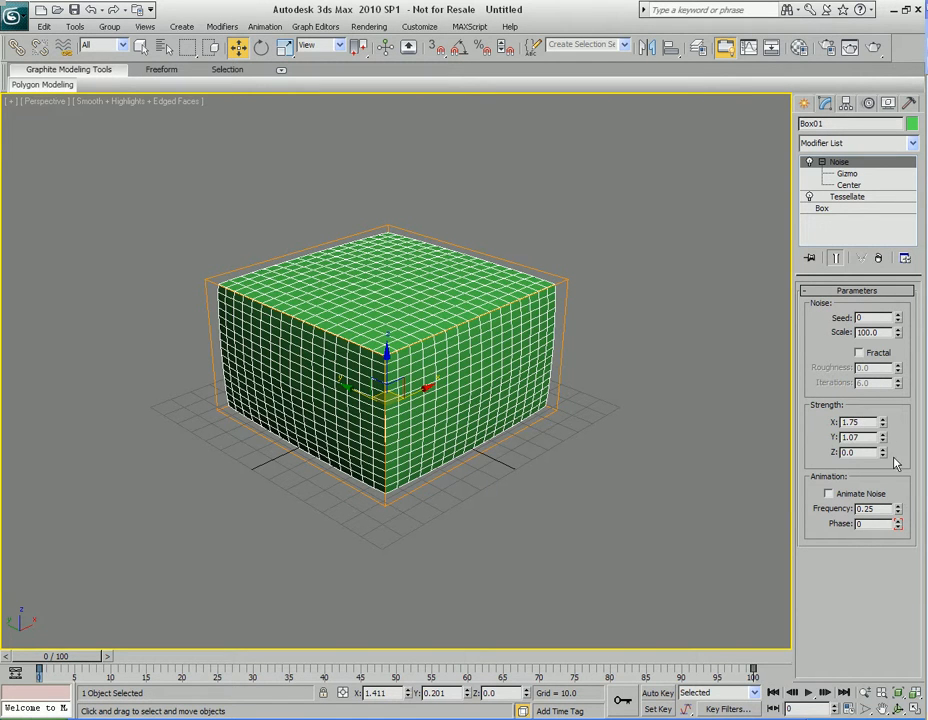
drag(883, 455, 883, 386)
drag(898, 336, 898, 391)
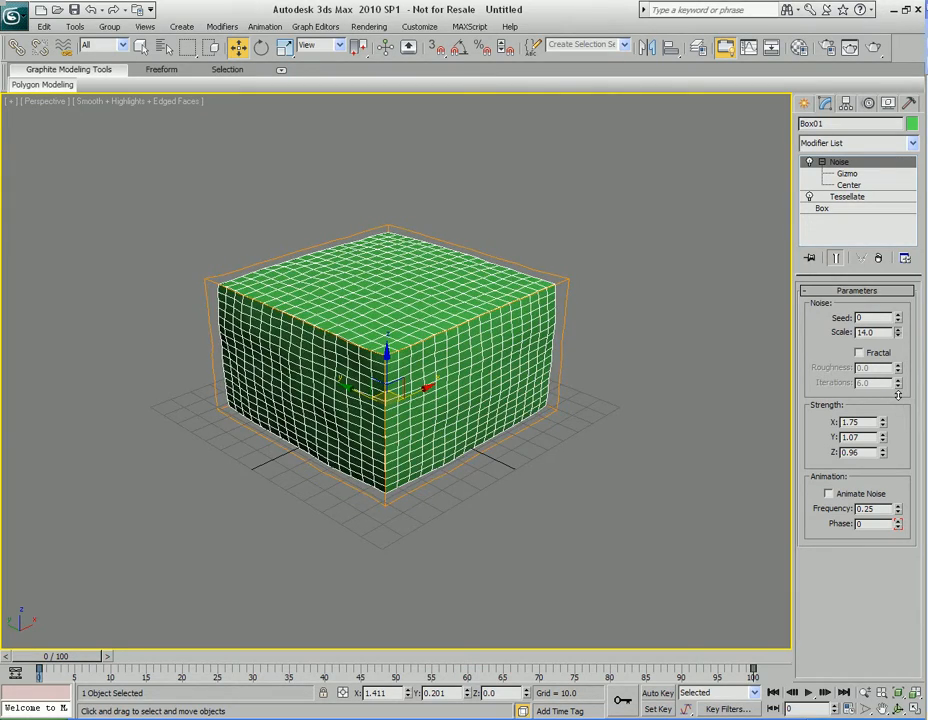
- Increase the Noise strength to X 12.885, Y 6.794 and Z 6.1 for a strong distortion of the box
scroll(518, 404, up, 3)
middle_drag(508, 413, 566, 398)
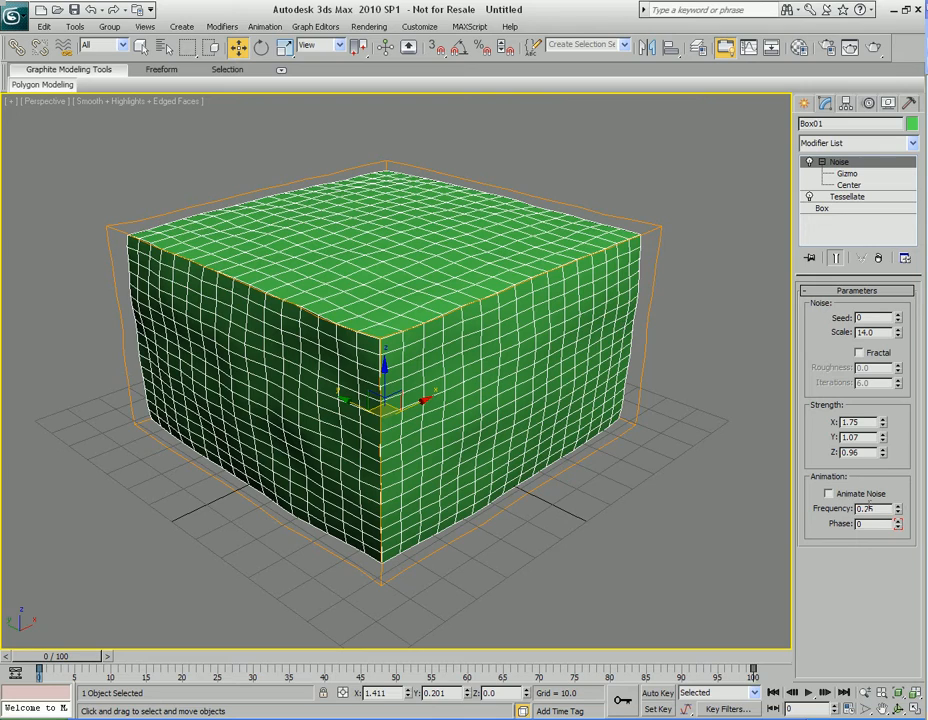
click(883, 420)
drag(883, 422, 877, 268)
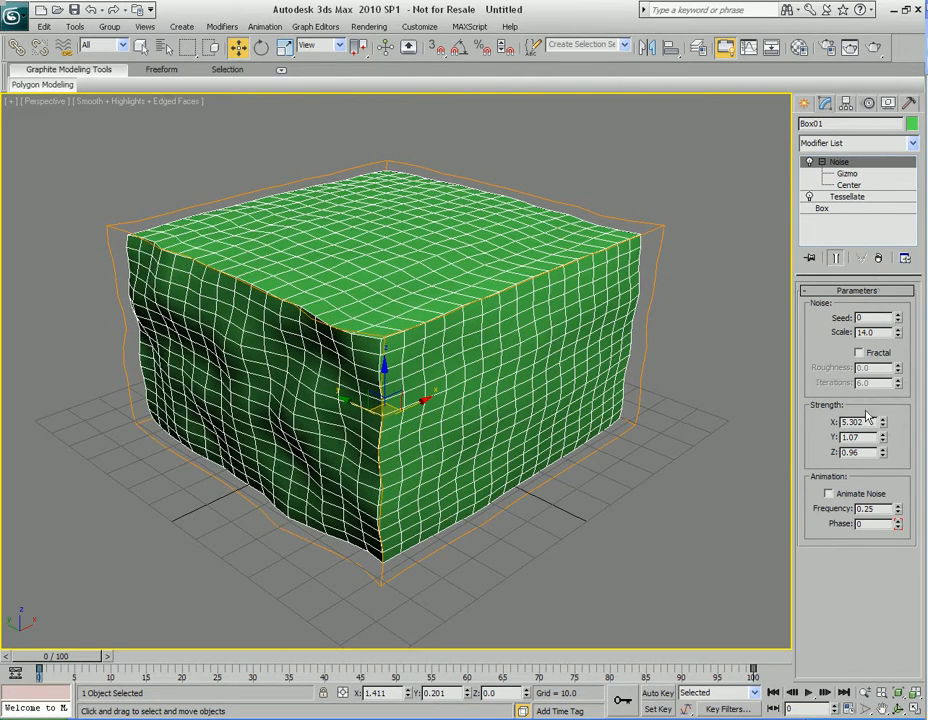
drag(883, 430, 885, 317)
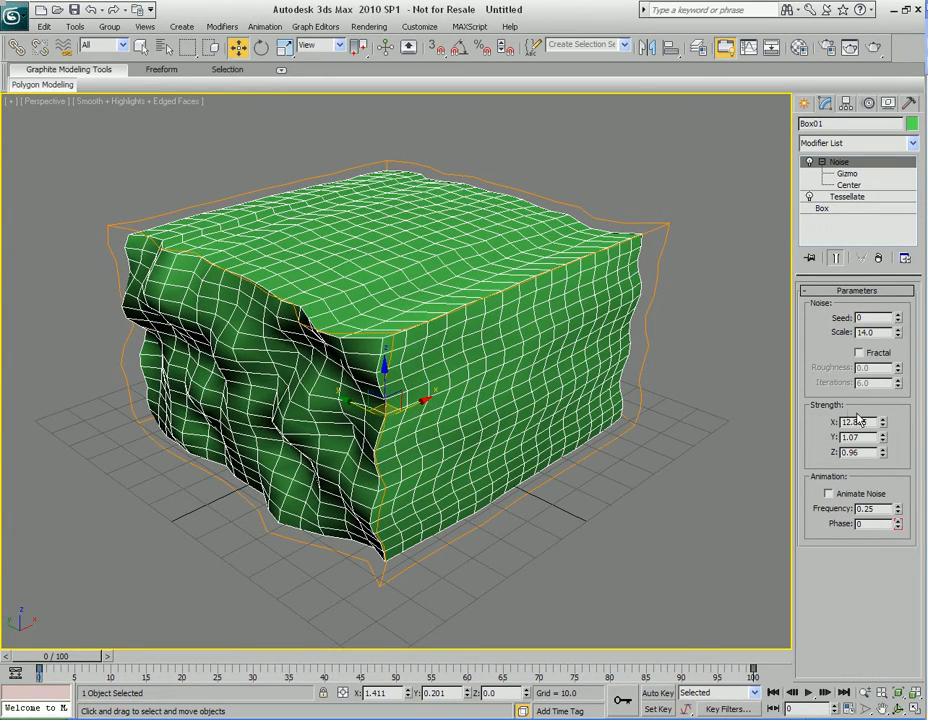
drag(883, 437, 884, 56)
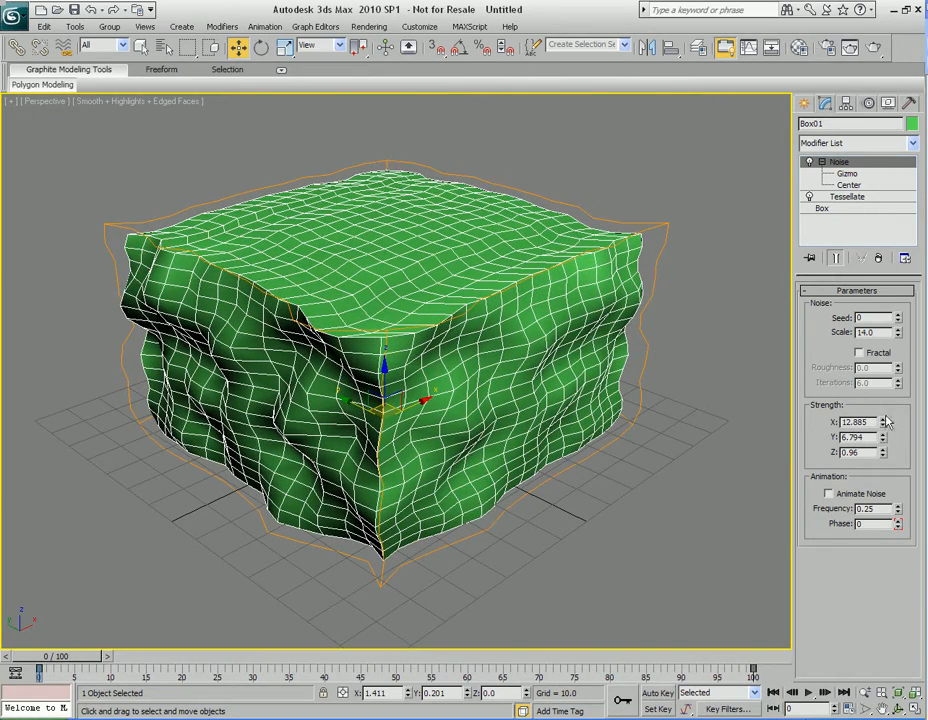
drag(883, 453, 885, 111)
- Enable Fractal on the Noise modifier with a roughness of 0.5 and 6.11 iterations
middle_drag(496, 381, 605, 302)
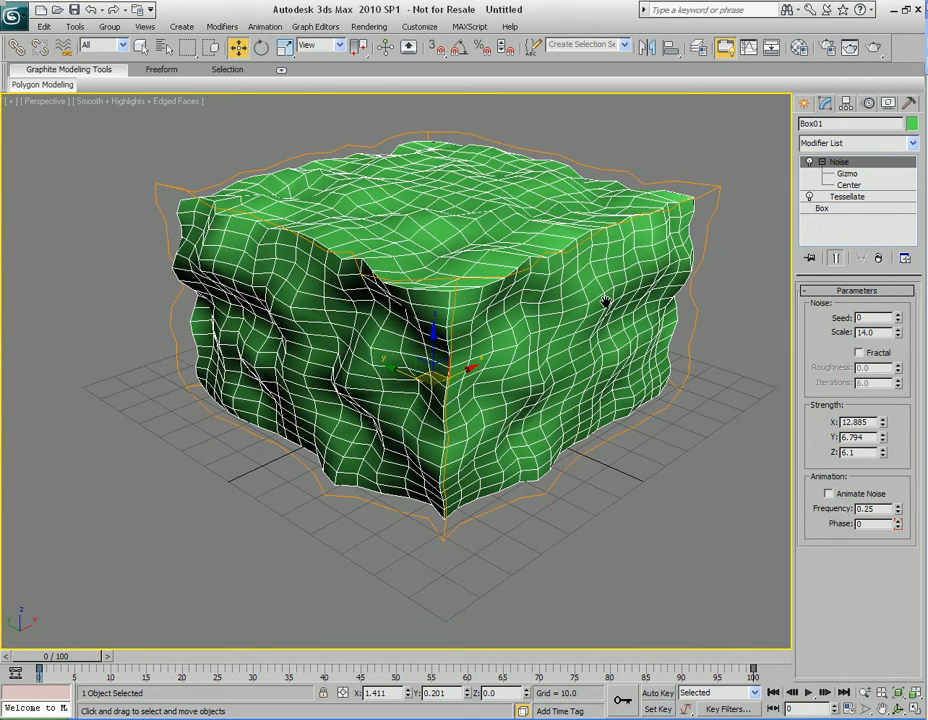
alt+middle_drag(605, 302, 527, 332)
key(q)
scroll(575, 340, down, 3)
scroll(609, 296, up, 3)
scroll(528, 333, up, 2)
scroll(531, 335, down, 4)
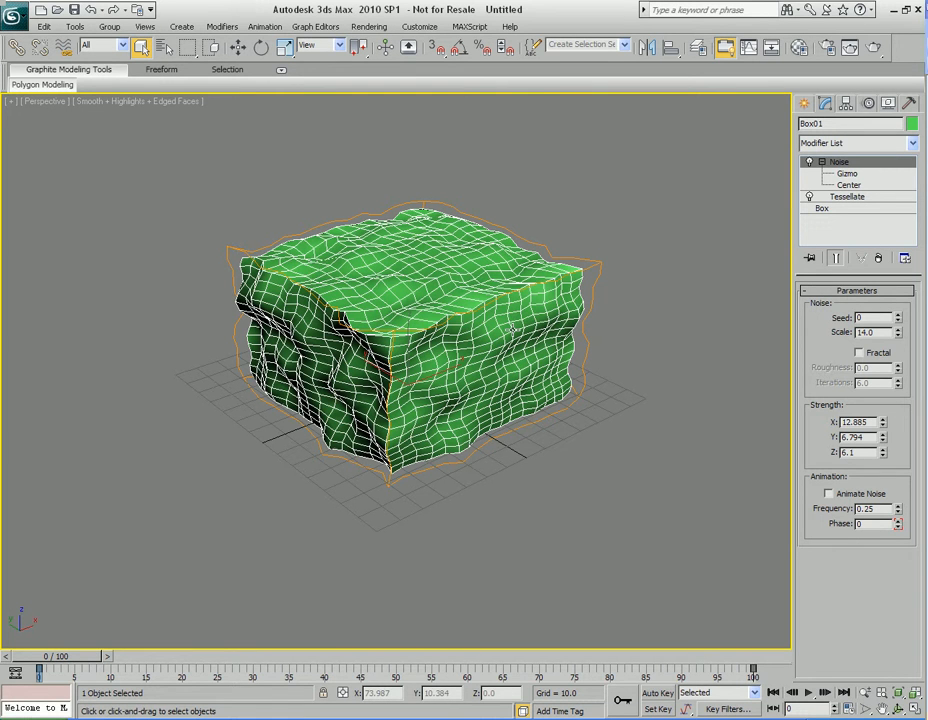
click(860, 353)
drag(898, 368, 897, 296)
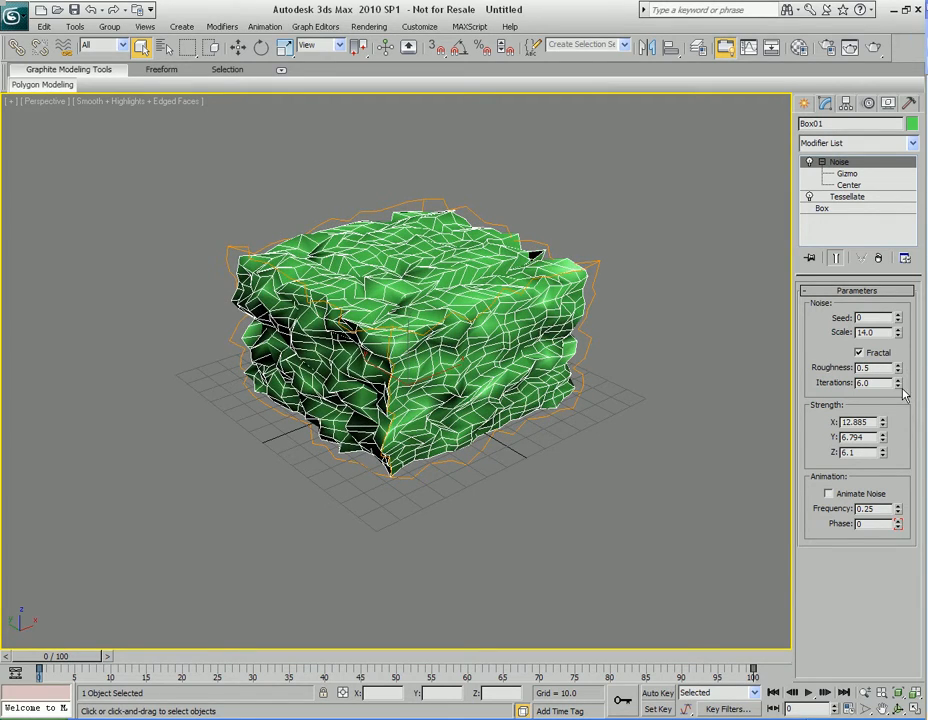
drag(897, 383, 897, 380)
- Reduce the Noise scale to 5.04 and its strength to X 3.866, Y 0.0 and Z 1.403
drag(897, 333, 899, 377)
drag(884, 426, 883, 505)
drag(883, 452, 790, 505)
middle_drag(514, 449, 526, 437)
scroll(527, 436, up, 3)
middle_drag(572, 357, 538, 374)
scroll(533, 398, down, 3)
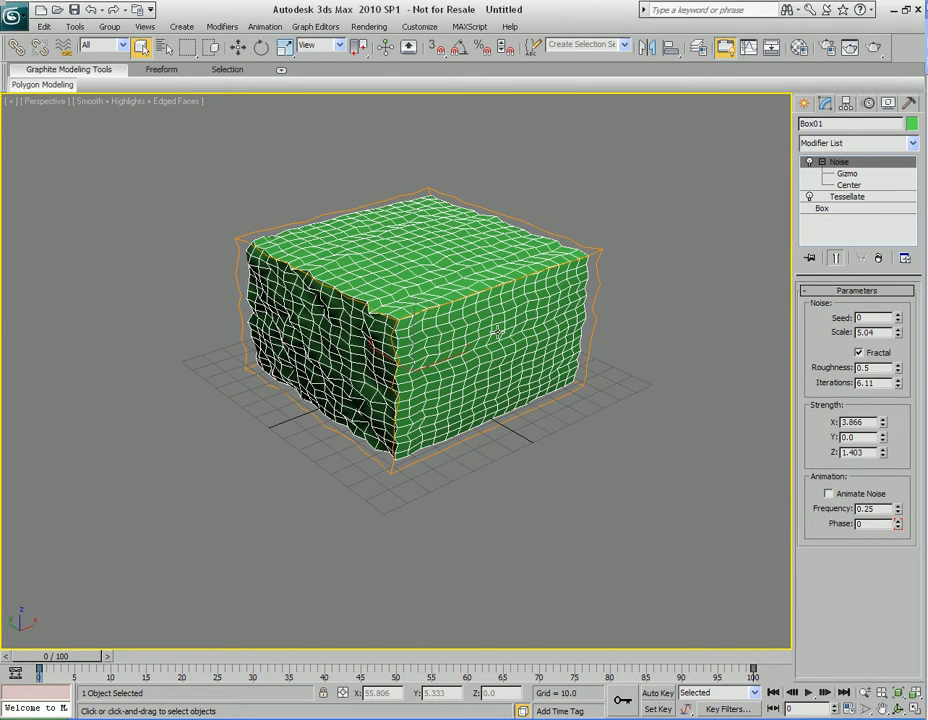
scroll(565, 364, up, 3)
middle_drag(565, 364, 510, 371)
scroll(525, 361, down, 3)
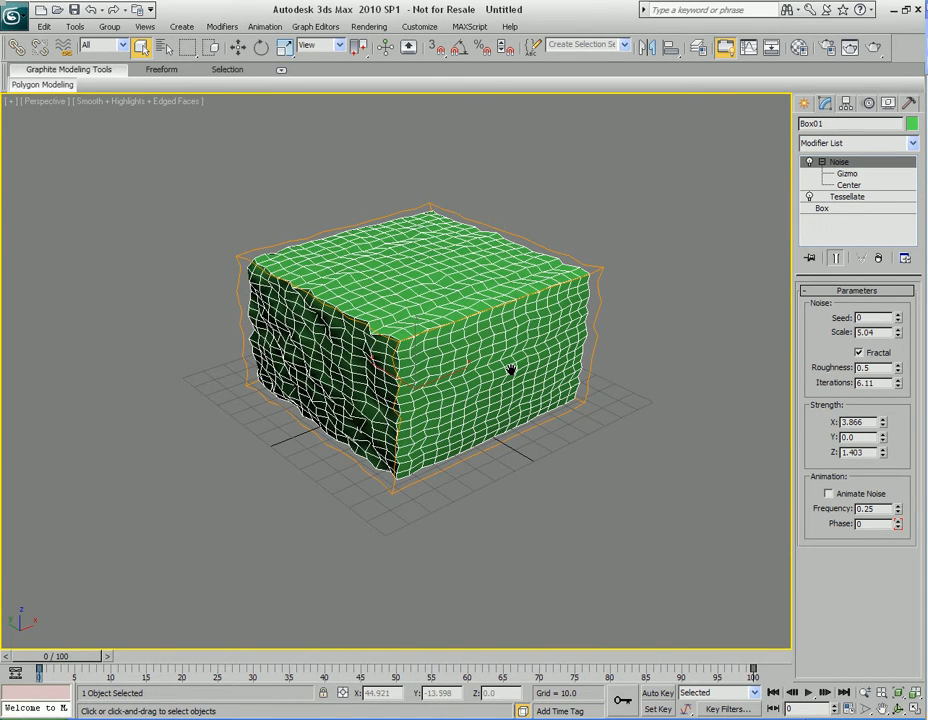
- Browse the available modifiers down to XForm without adding one
click(912, 143)
drag(918, 183, 913, 492)
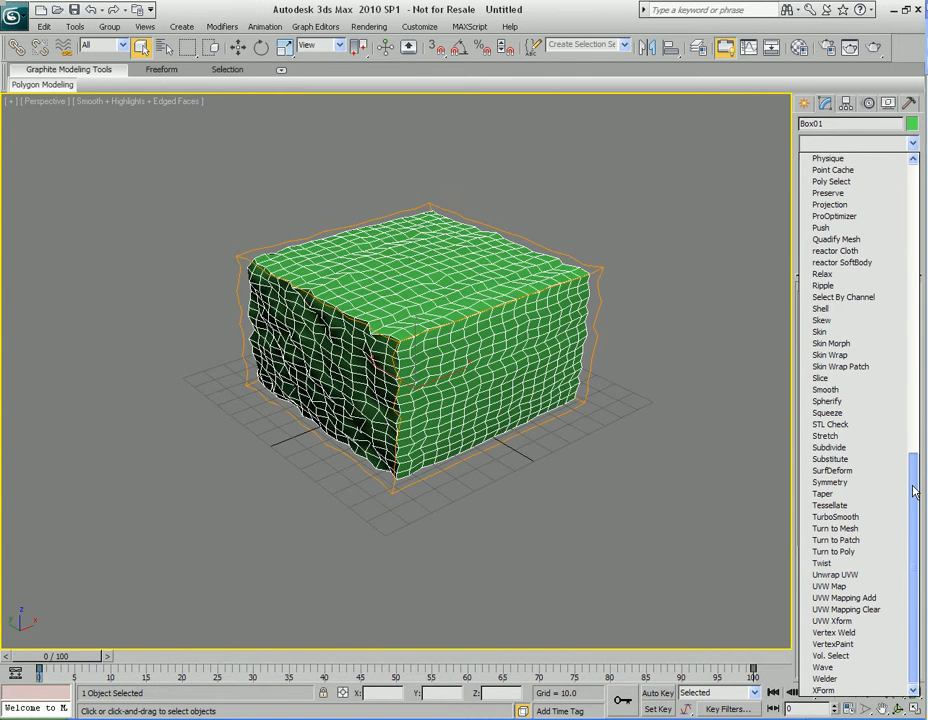
drag(913, 490, 895, 176)
click(912, 145)
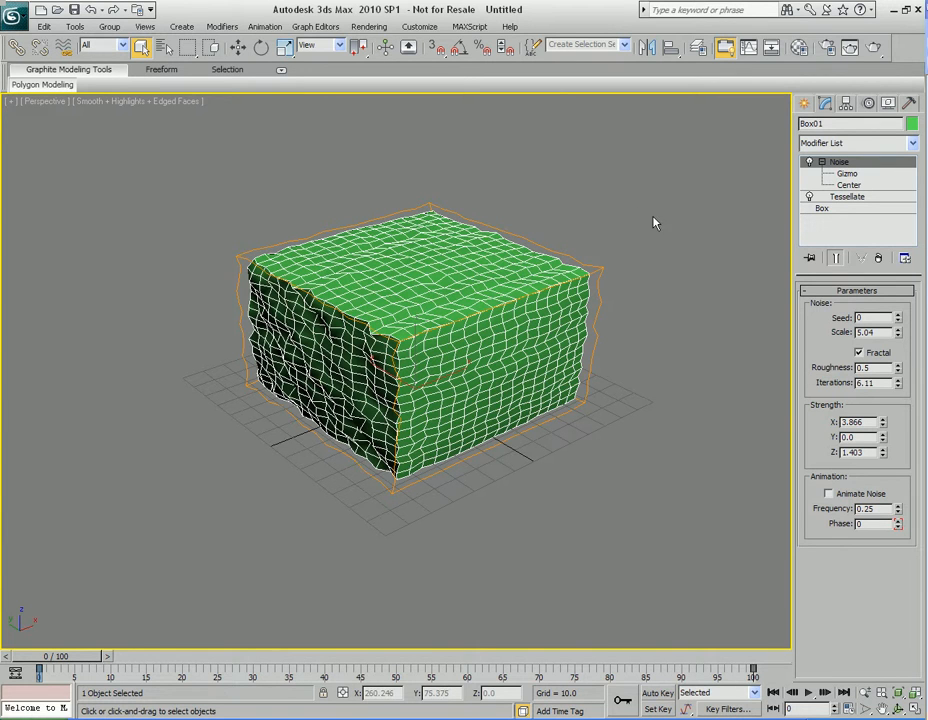
- Collapse Noise's sub-objects and review the parameters of the Box, Tessellate and Noise stack levels
click(821, 162)
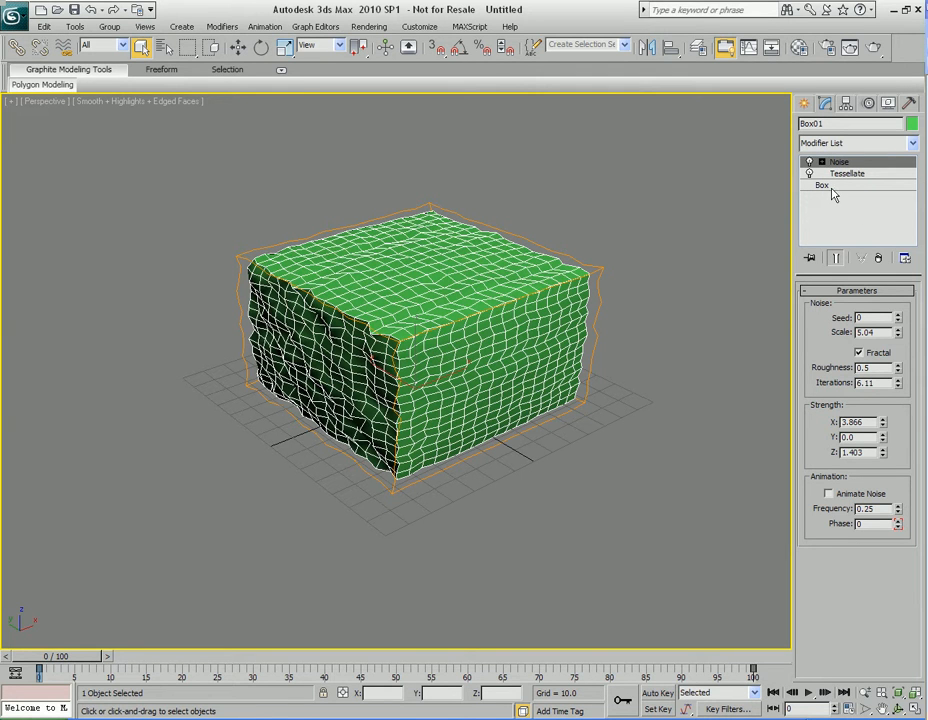
click(834, 186)
click(847, 175)
click(840, 163)
click(823, 186)
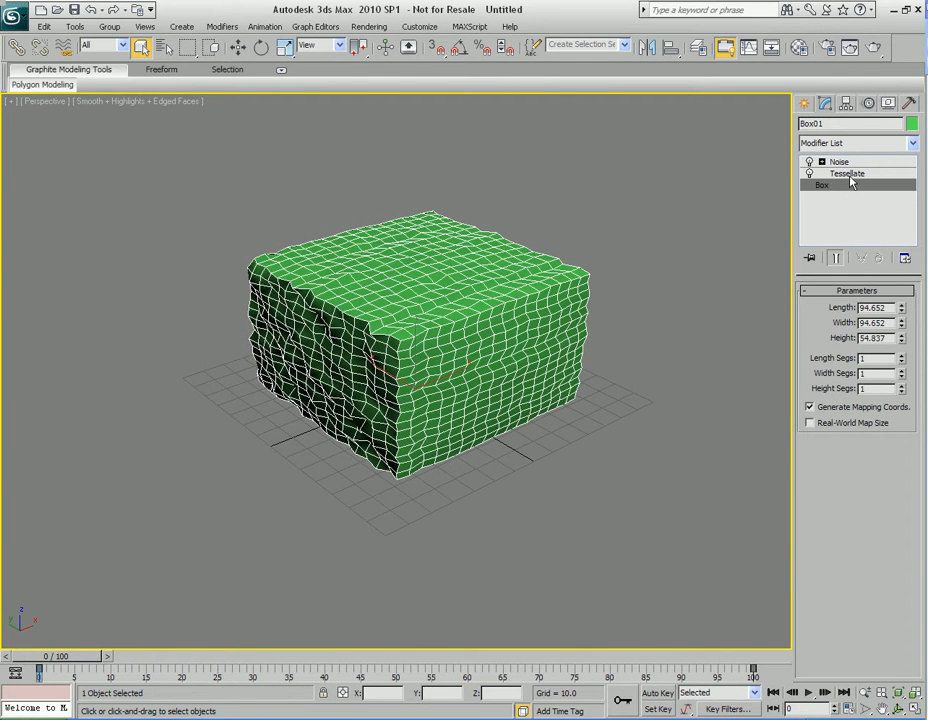
click(853, 175)
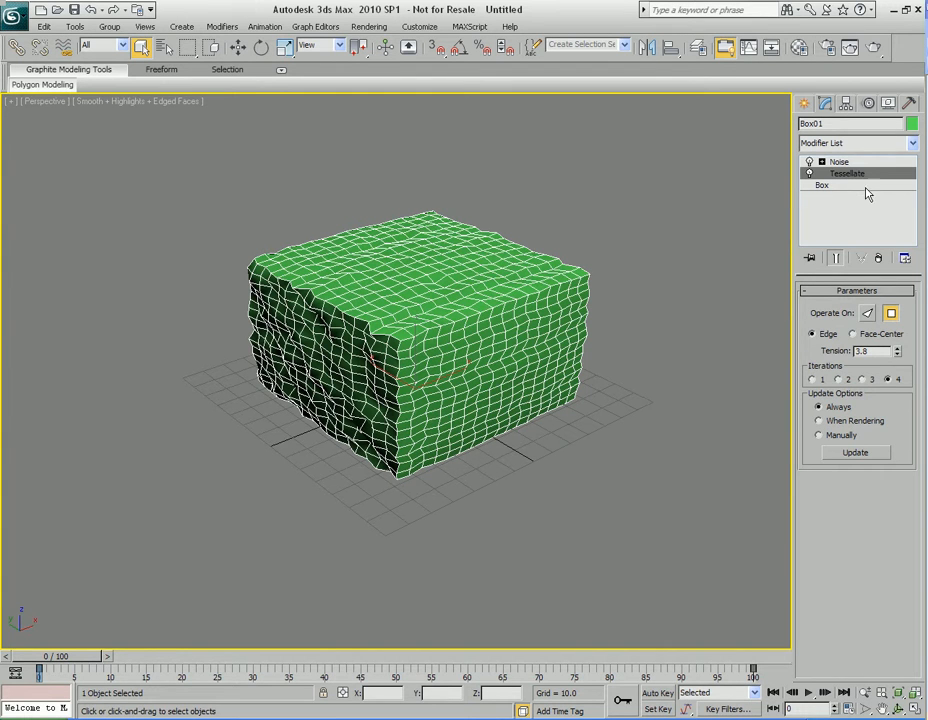
click(840, 162)
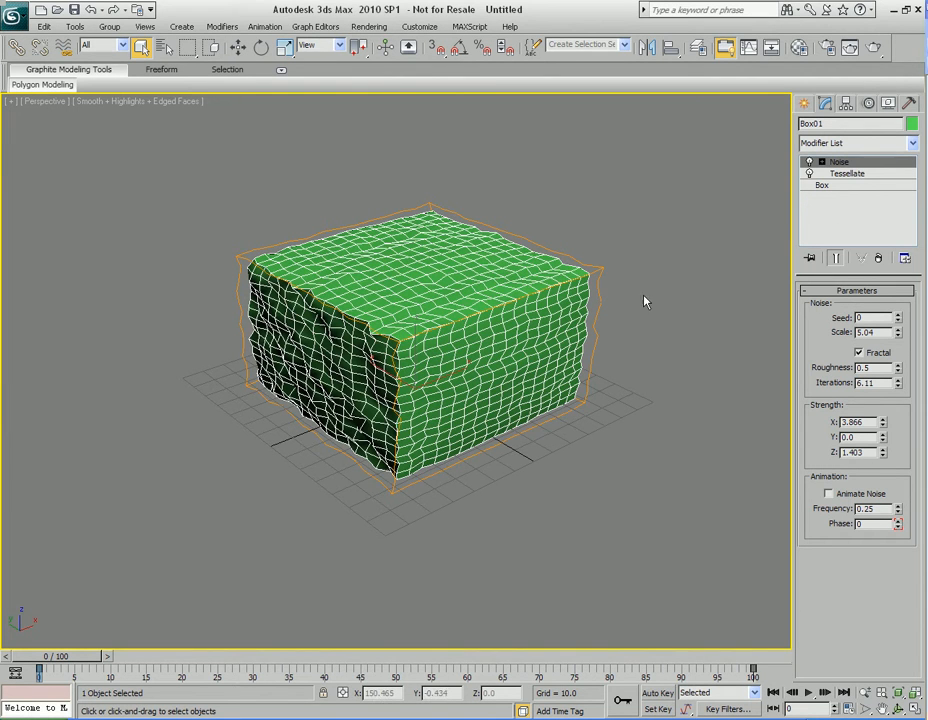
- Disable and re-enable the Tessellate and Noise modifiers in different combinations to compare their effect on the box
mouse_move(667, 307)
middle_down()
mouse_move(655, 327)
mouse_move(658, 300)
middle_up()
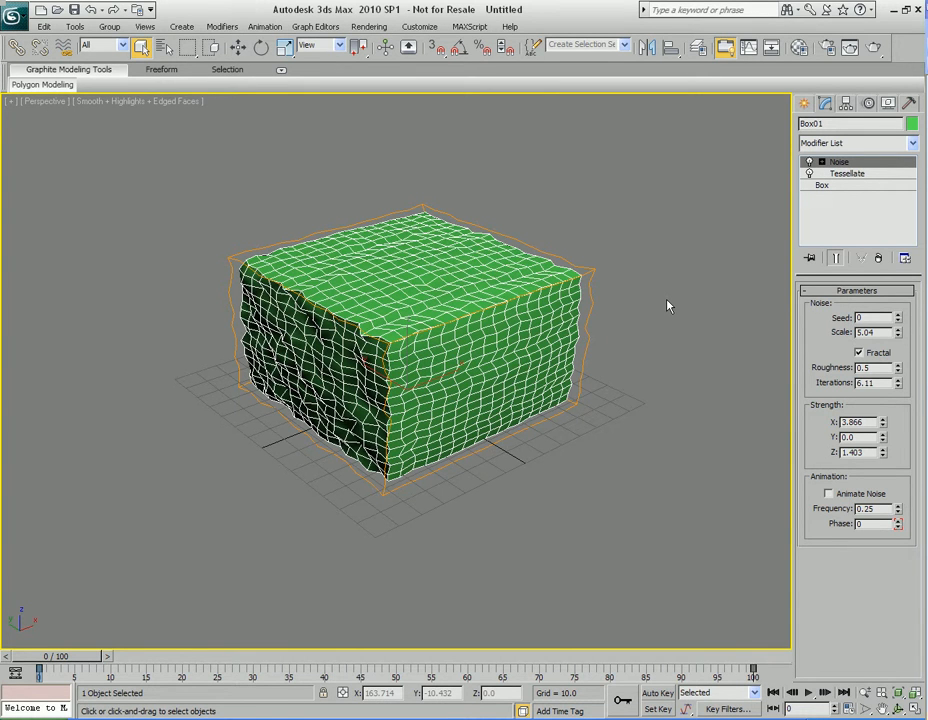
scroll(665, 320, up, 5)
middle_drag(662, 328, 660, 324)
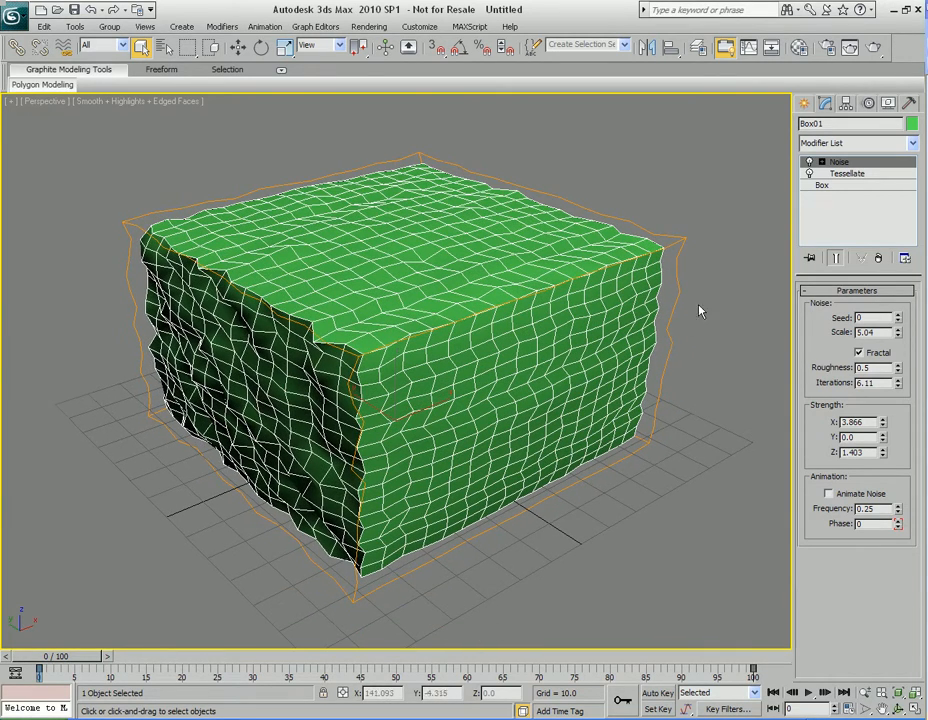
click(810, 176)
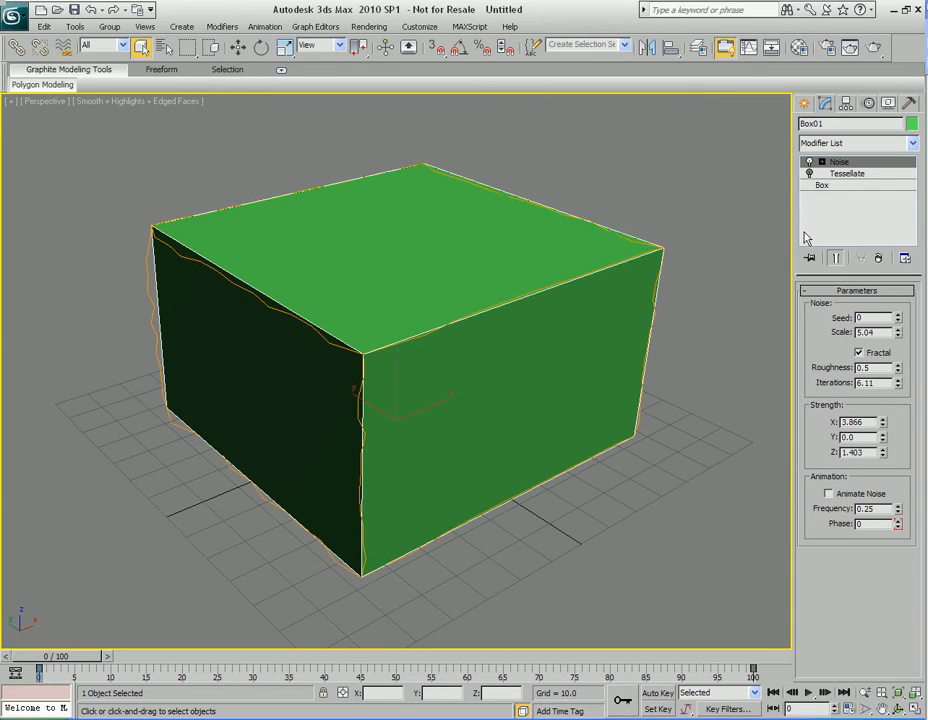
click(810, 163)
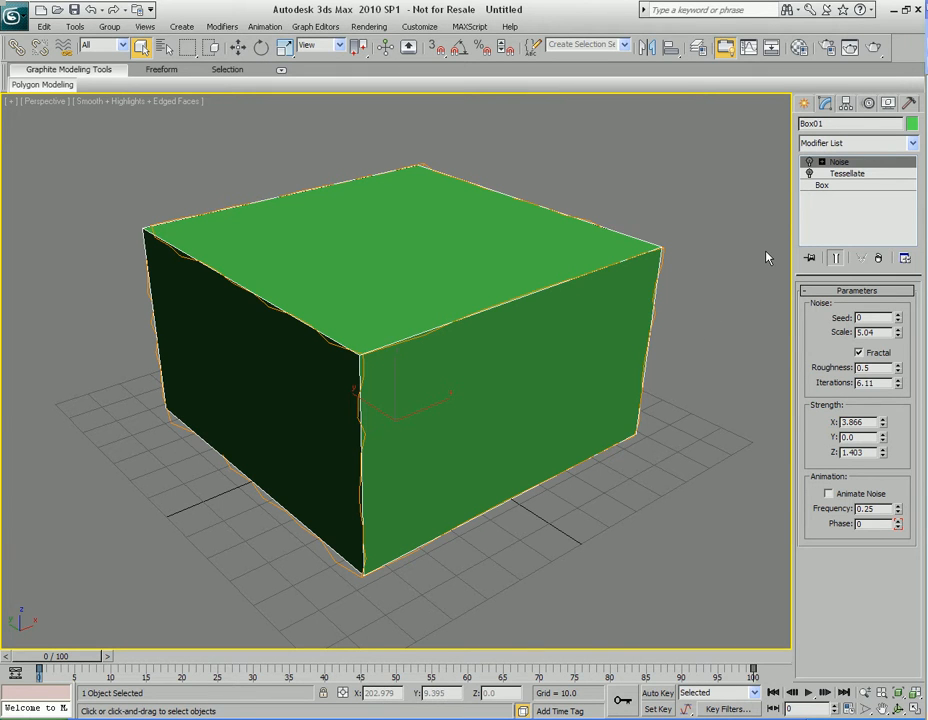
click(810, 164)
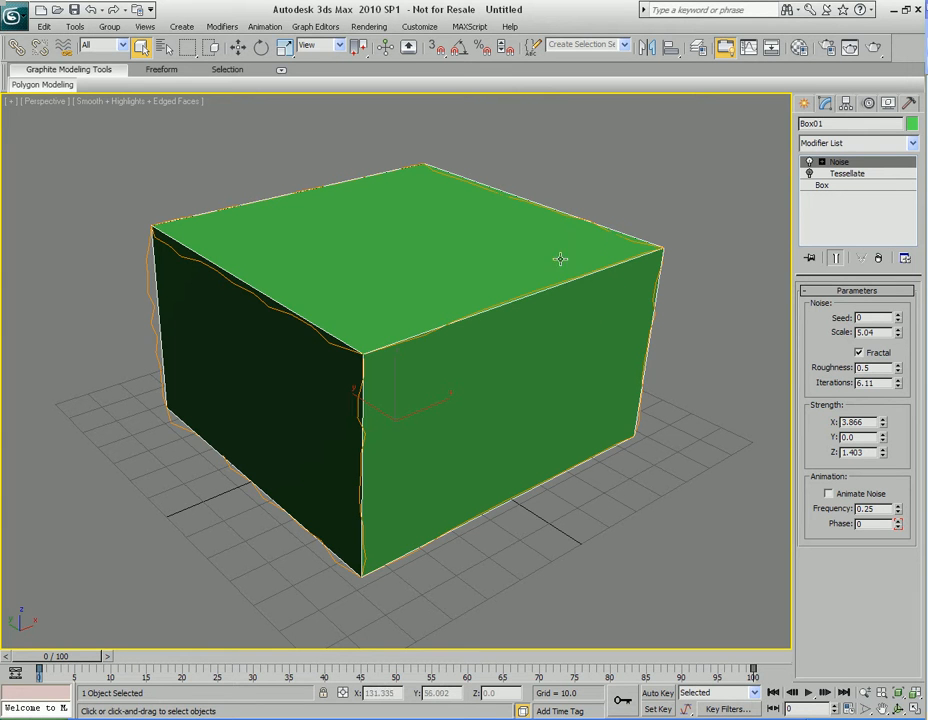
click(810, 174)
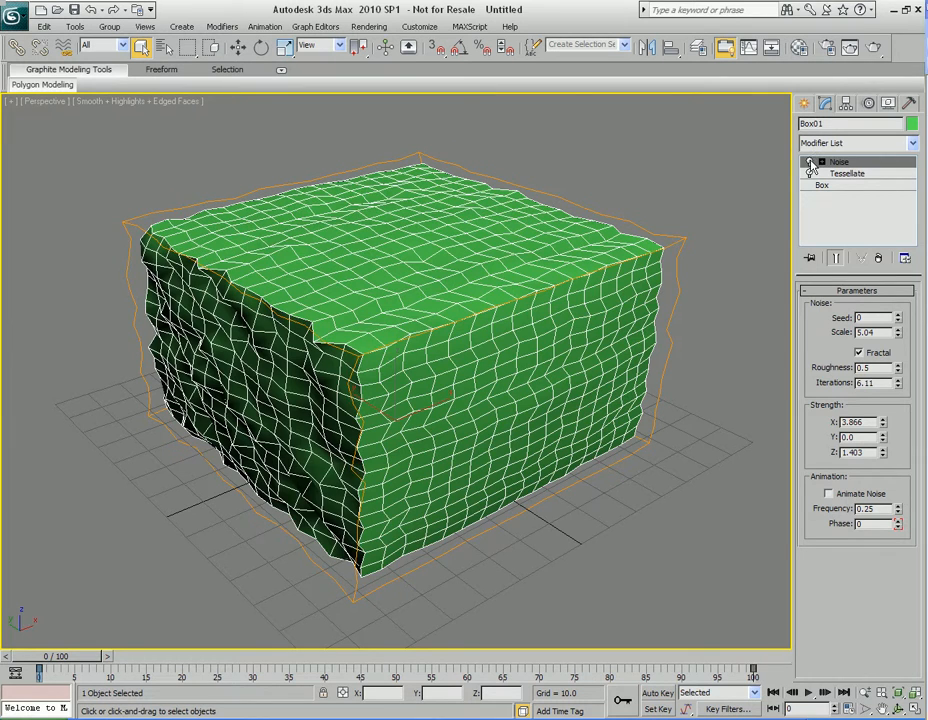
click(810, 163)
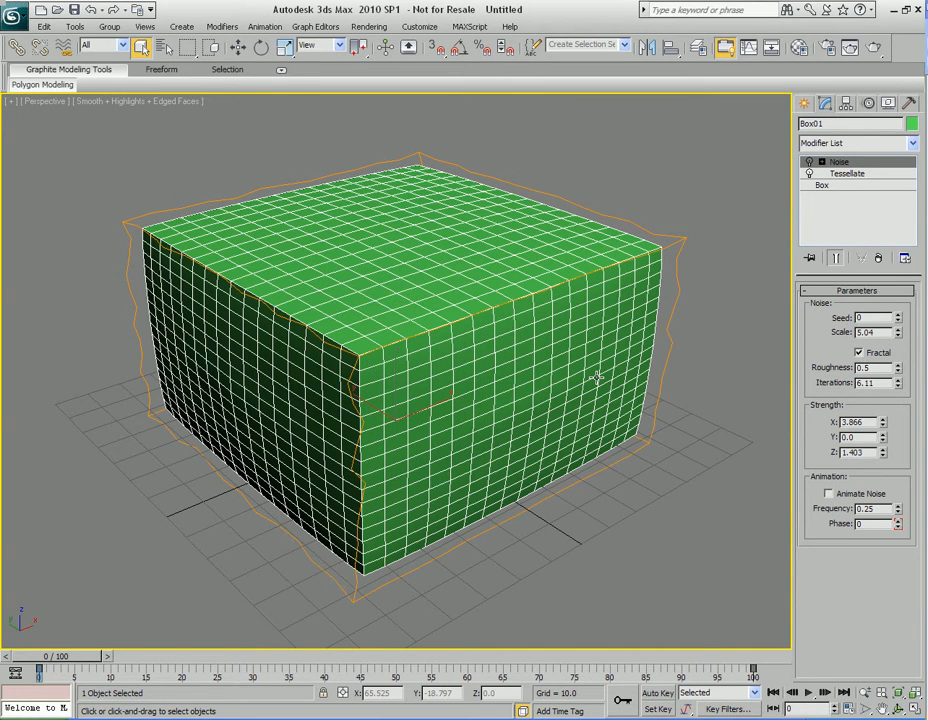
click(809, 163)
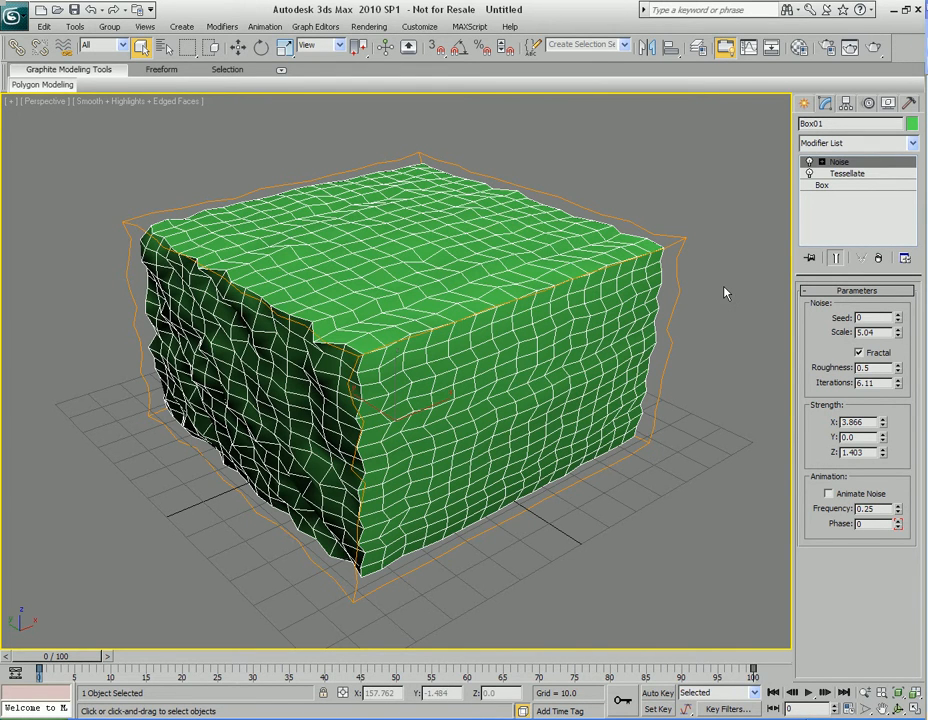
- Preview the object at the Box, Tessellate and Noise stack levels with Show End Result turned off
click(843, 187)
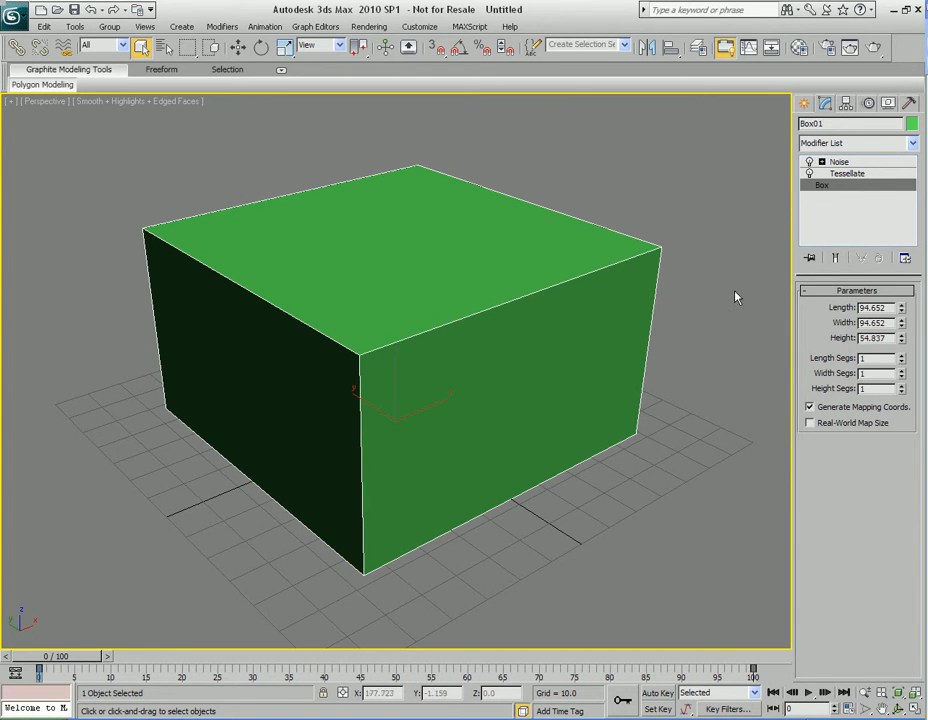
click(848, 175)
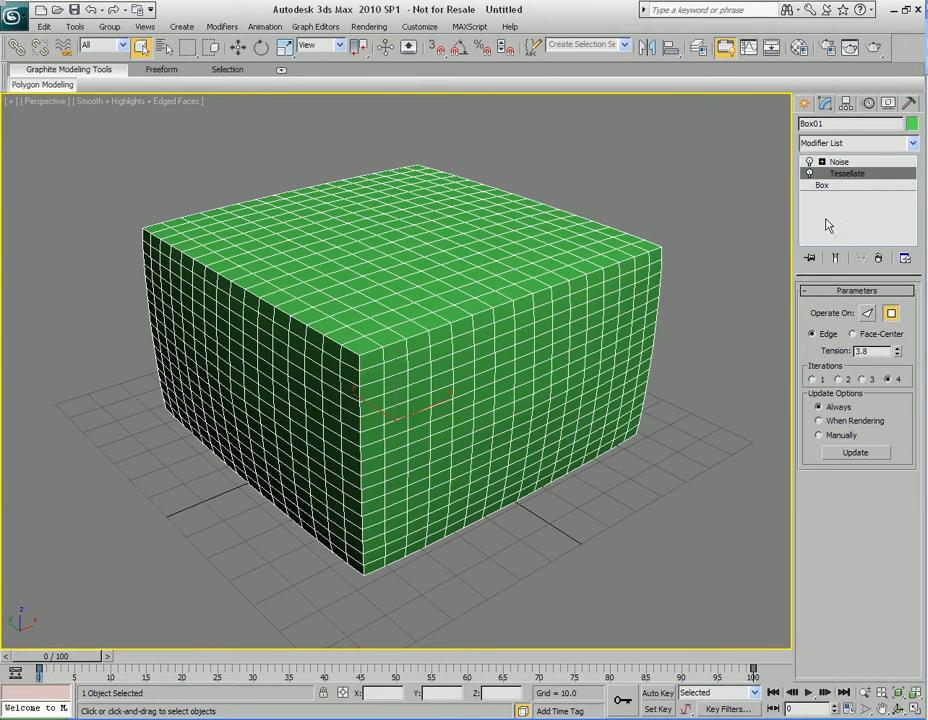
click(838, 163)
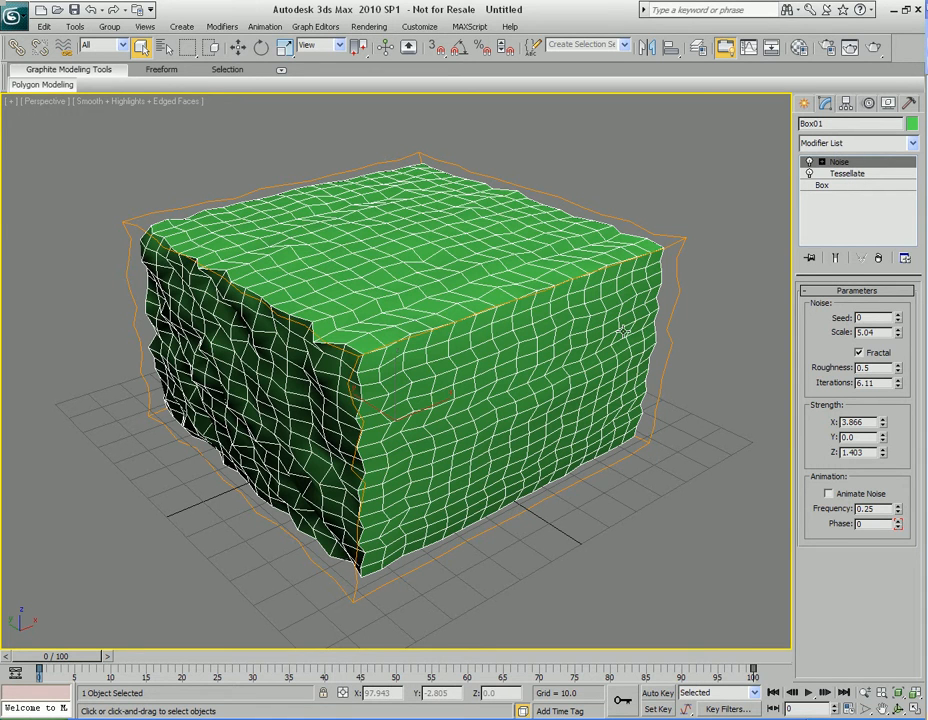
click(840, 187)
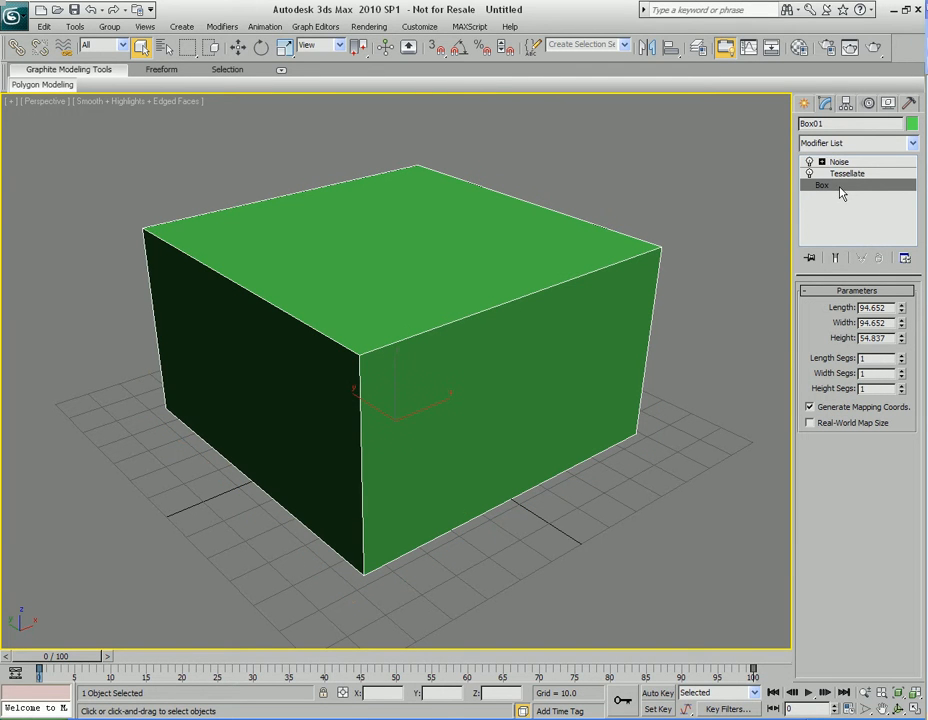
- Turn Show End Result back on and step through the Tessellate, Box and Noise levels to compare the display
click(836, 259)
click(845, 174)
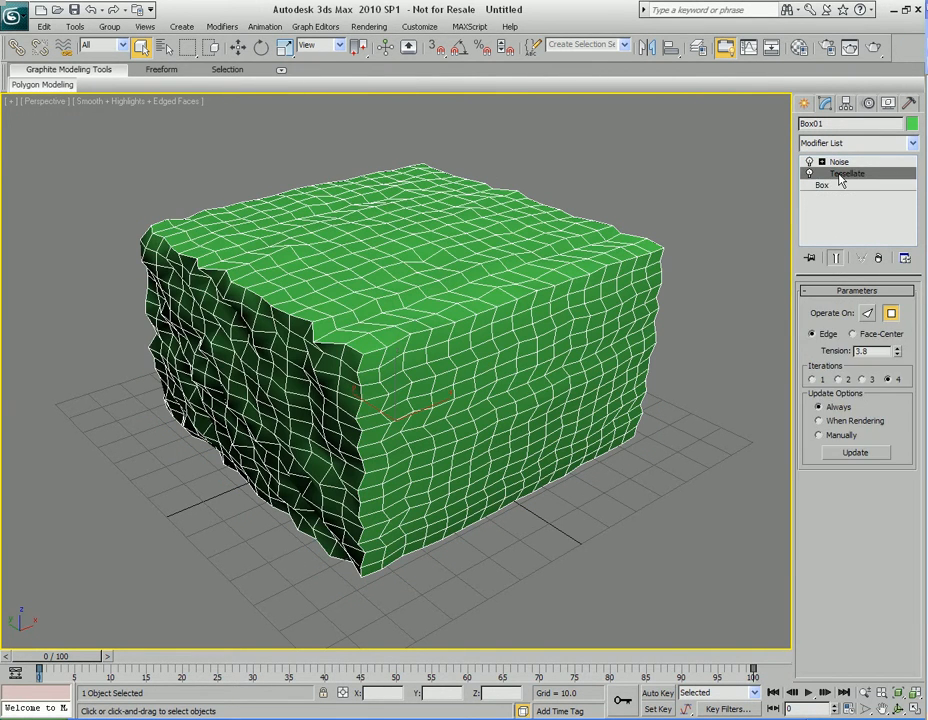
click(830, 185)
click(837, 162)
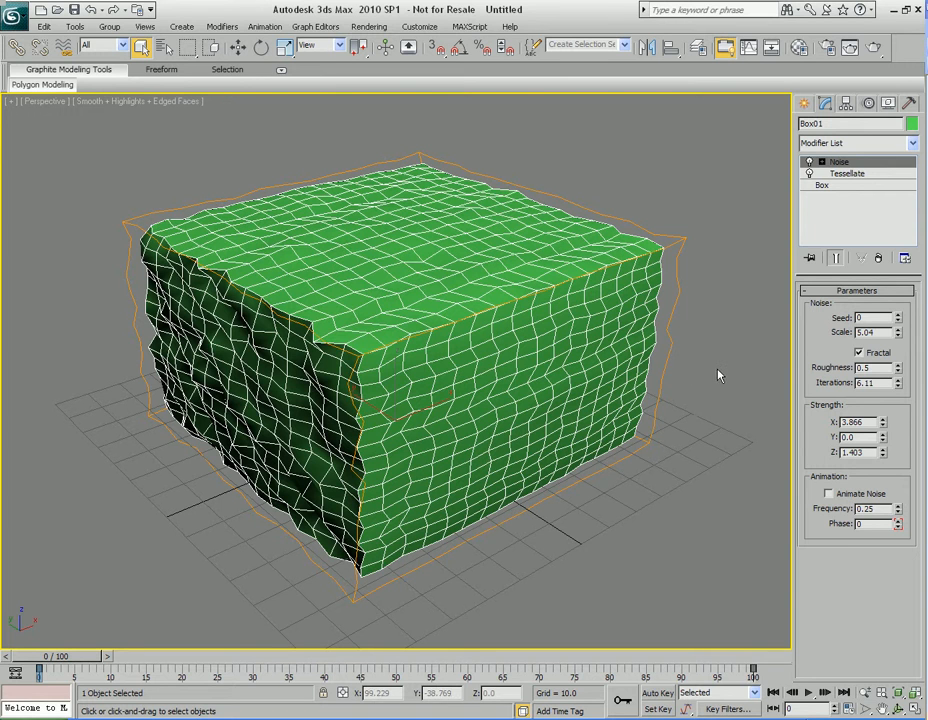
- Delete the Noise and Tessellate modifiers from the box's stack
right_click(846, 165)
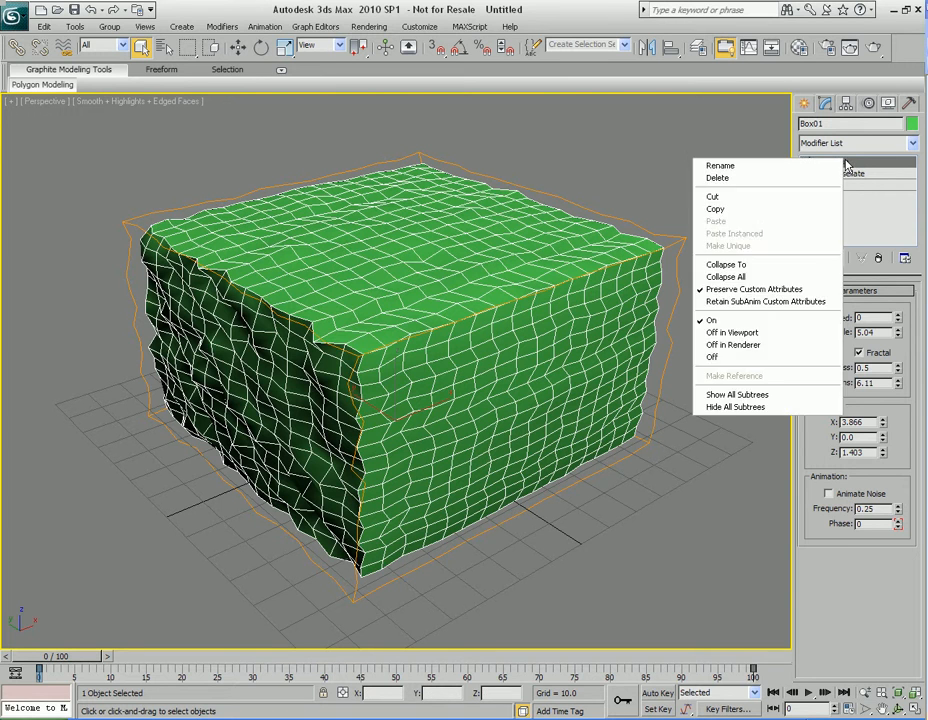
click(703, 178)
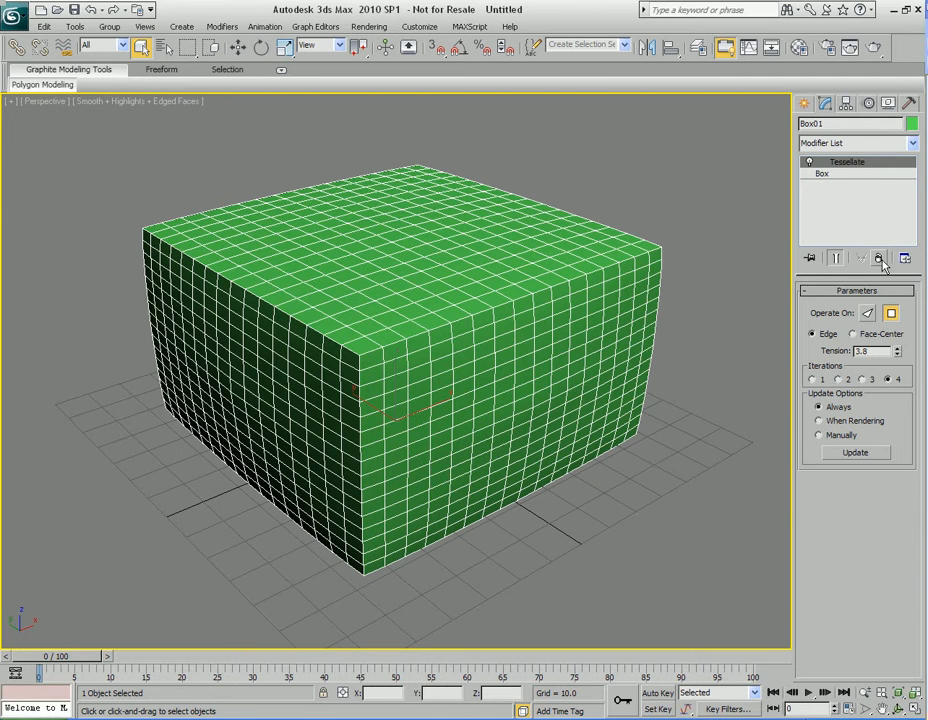
click(880, 259)
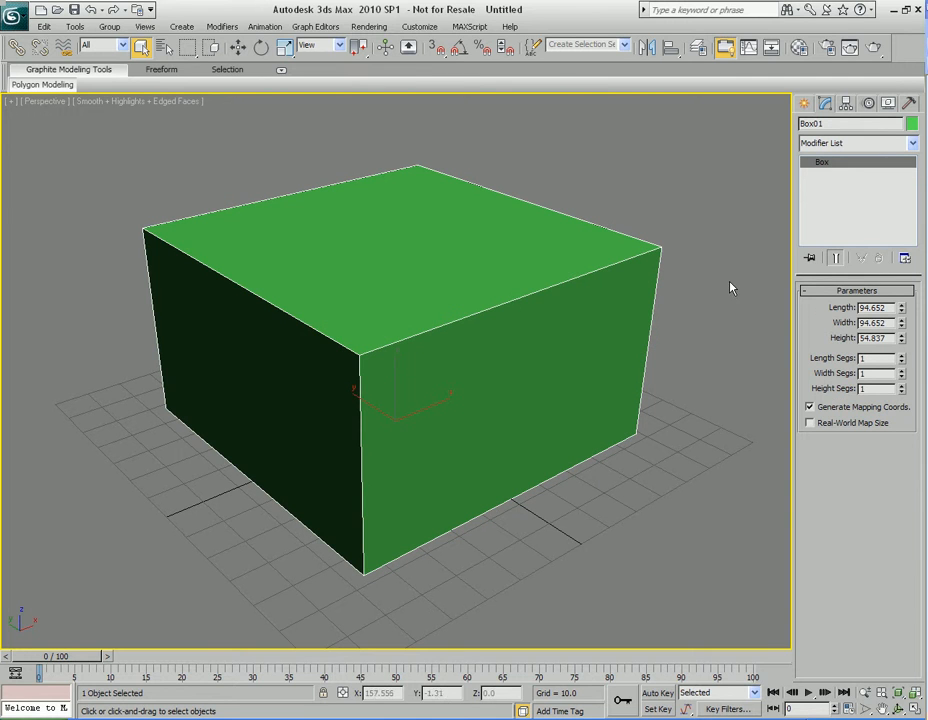